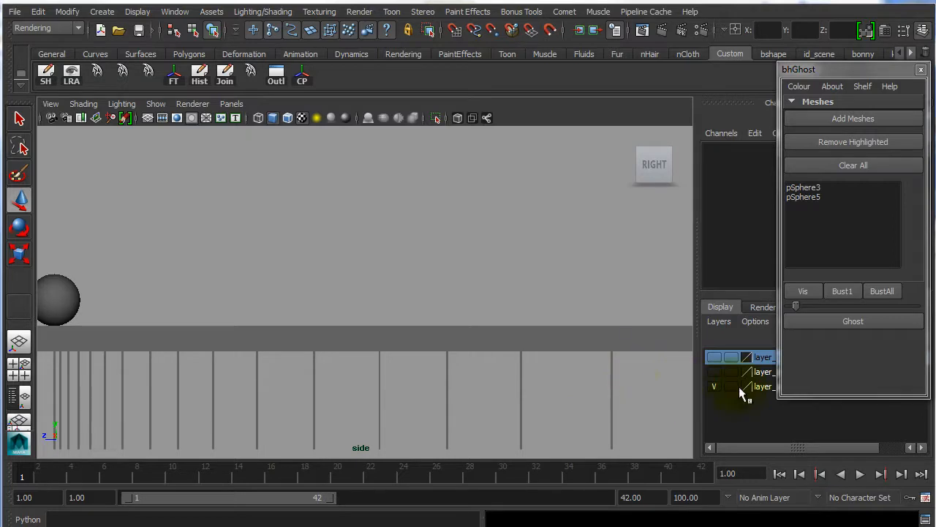
Play back the ball's animation briefly in the side view from frame 1
{"action": "left_click", "coordinate": [61, 283]}
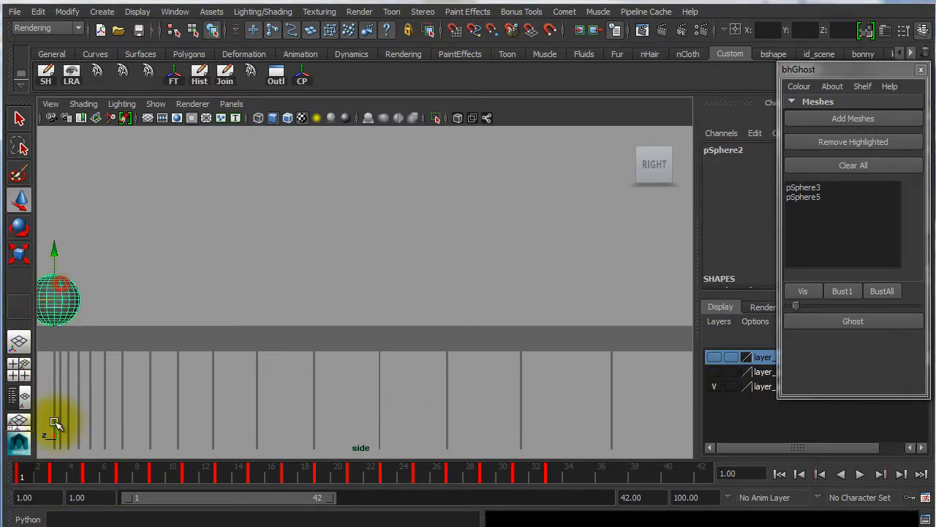
{"action": "mouse_move", "coordinate": [25, 477]}
{"action": "left_mouse_down"}
{"action": "mouse_move", "coordinate": [115, 478]}
{"action": "mouse_move", "coordinate": [22, 477]}
{"action": "left_mouse_up"}
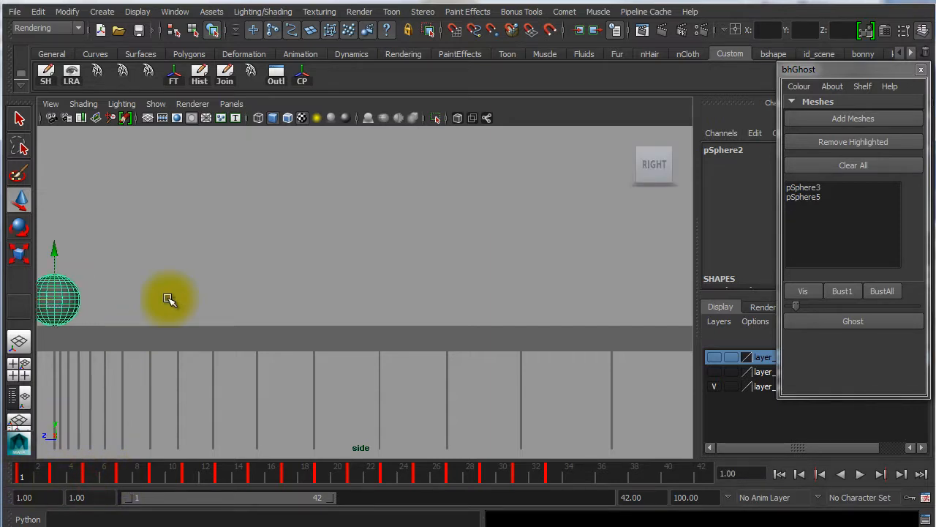
{"action": "left_click", "coordinate": [177, 277]}
{"action": "left_click", "coordinate": [863, 474]}
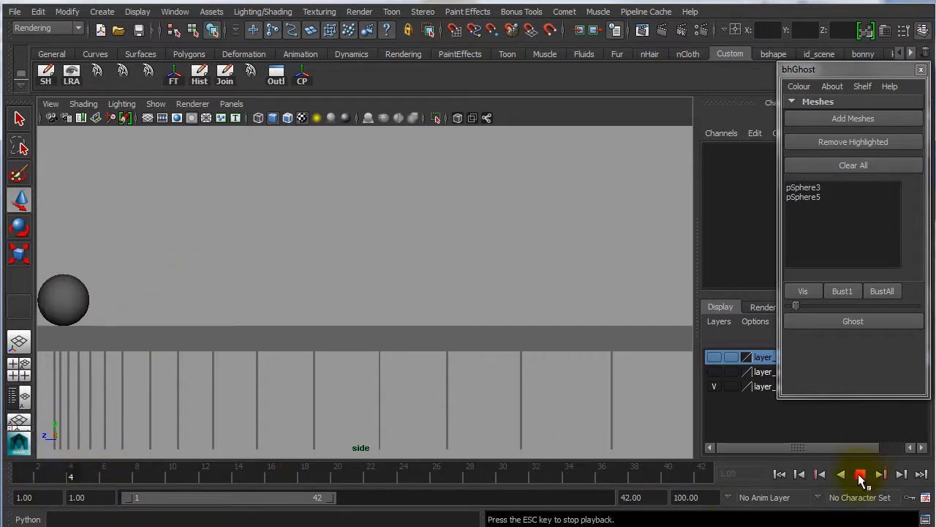
{"action": "left_click", "coordinate": [862, 475]}
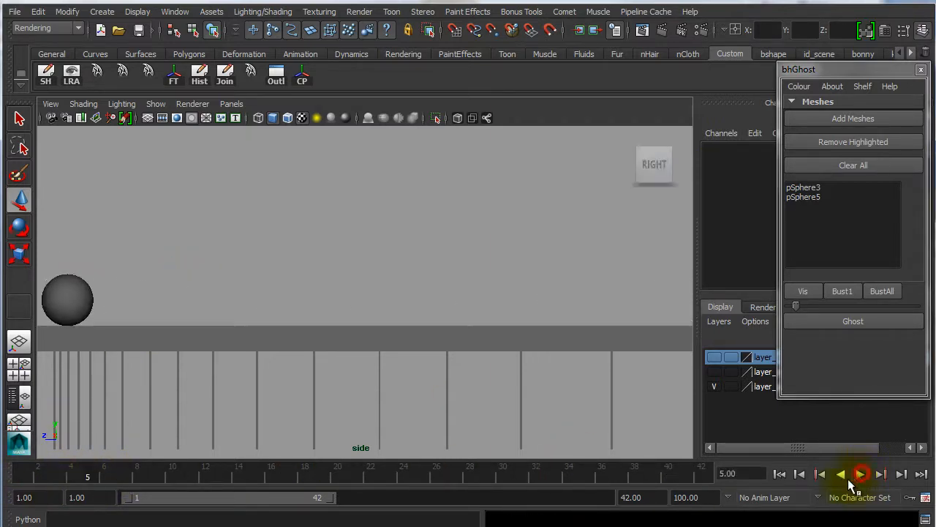
Playblast the ball animation, review its spacing in the preview window and close it
{"action": "right_click", "coordinate": [507, 482]}
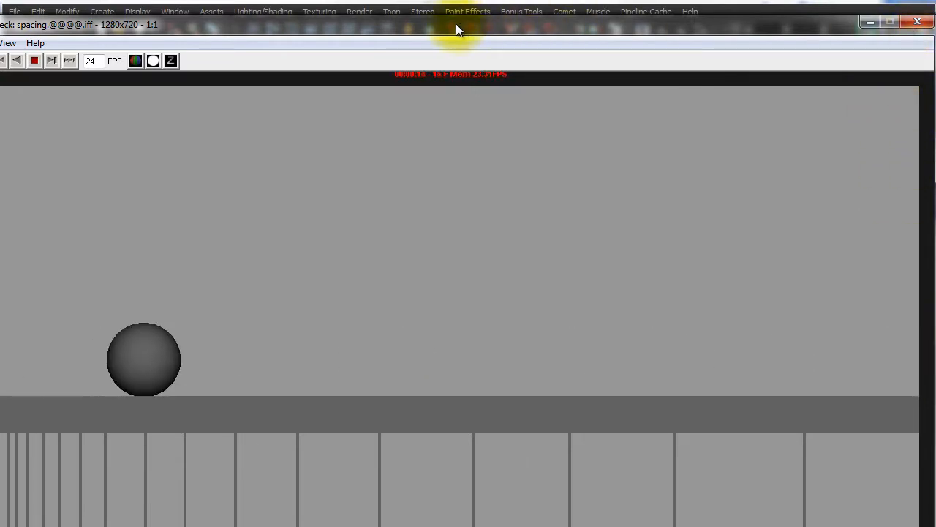
{"action": "left_click_drag", "start_coordinate": [456, 24], "coordinate": [440, 34]}
{"action": "left_click", "coordinate": [894, 35]}
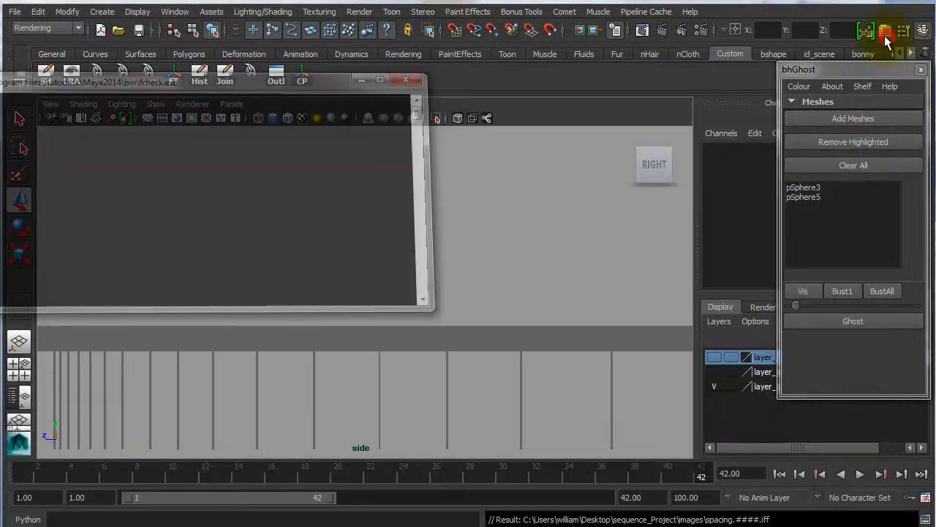
Change the layout to perspective view over Graph Editor and play back the ball's animation from up close
{"action": "left_click", "coordinate": [18, 424]}
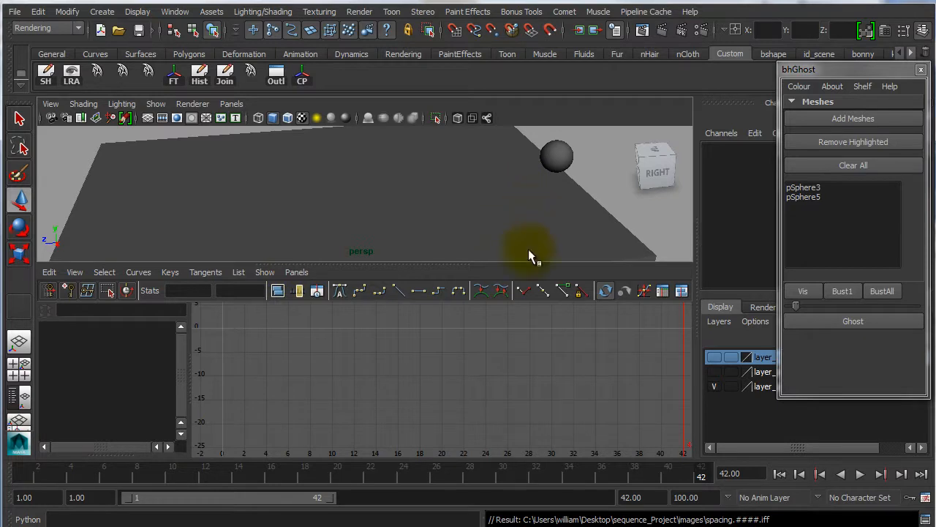
{"action": "left_click", "coordinate": [860, 474]}
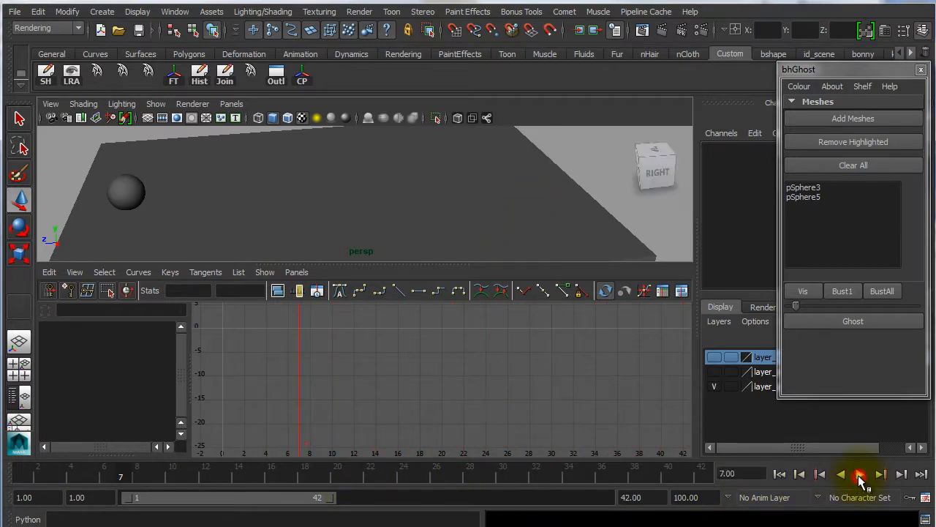
{"action": "right_click_drag", "start_coordinate": [405, 160], "coordinate": [469, 162], "text": "alt"}
{"action": "middle_click_drag", "start_coordinate": [486, 165], "coordinate": [596, 169], "text": "alt"}
{"action": "right_click_drag", "start_coordinate": [491, 169], "coordinate": [592, 186], "text": "alt"}
{"action": "left_click", "coordinate": [860, 474]}
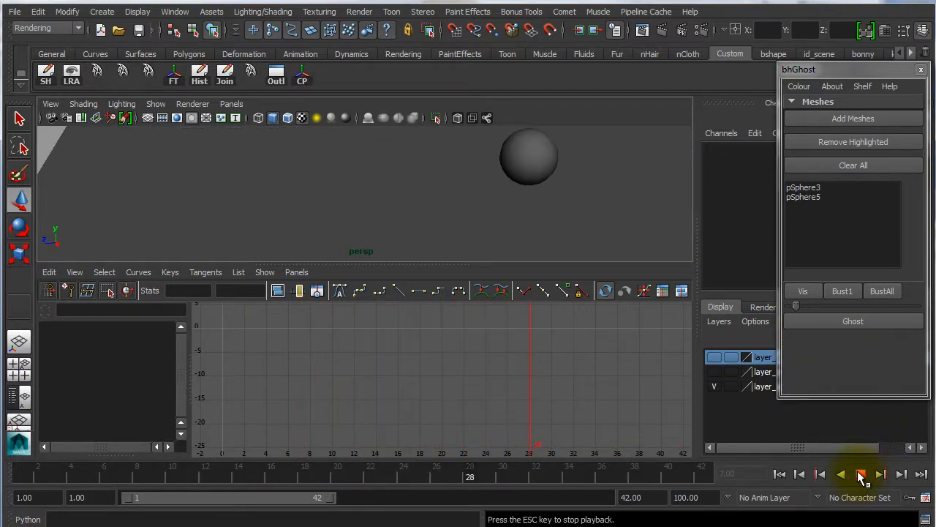
{"action": "left_click", "coordinate": [860, 474]}
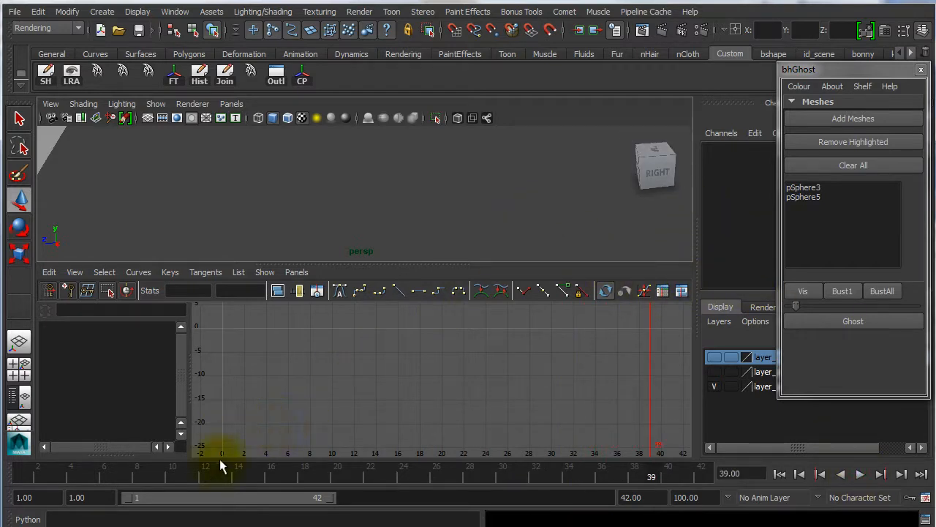
Return to frame 1 and isolate the ball's Translate Z curve in the Graph Editor for examination
{"action": "left_click_drag", "start_coordinate": [199, 473], "coordinate": [14, 470]}
{"action": "left_click", "coordinate": [88, 191]}
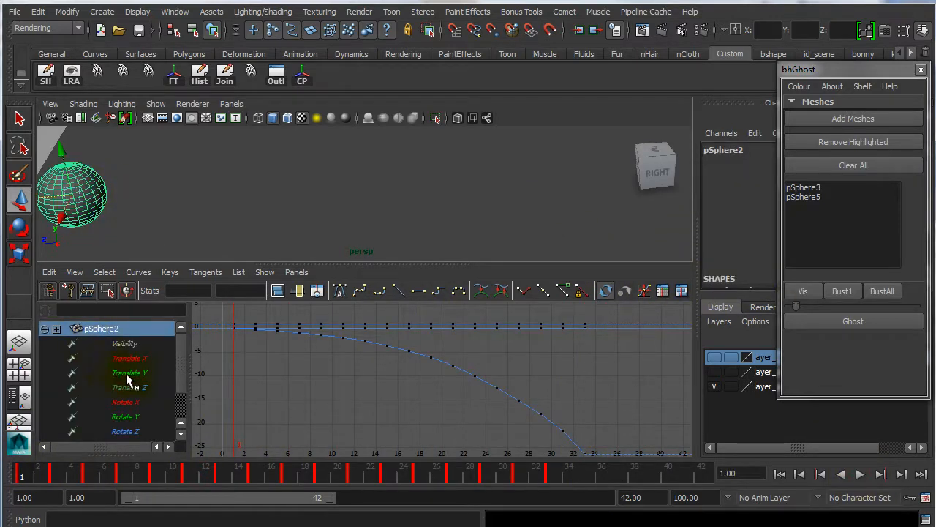
{"action": "left_click", "coordinate": [144, 387]}
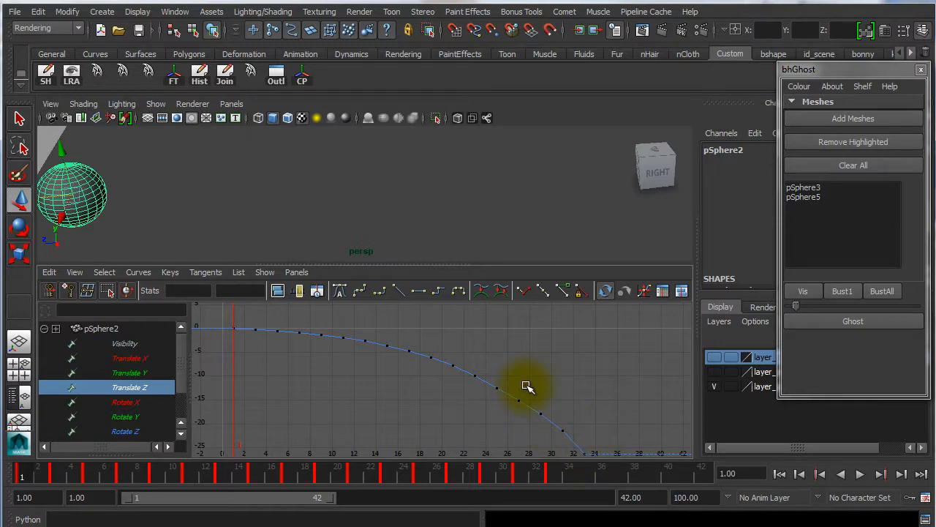
{"action": "right_click_drag", "start_coordinate": [545, 385], "coordinate": [518, 382], "text": "alt"}
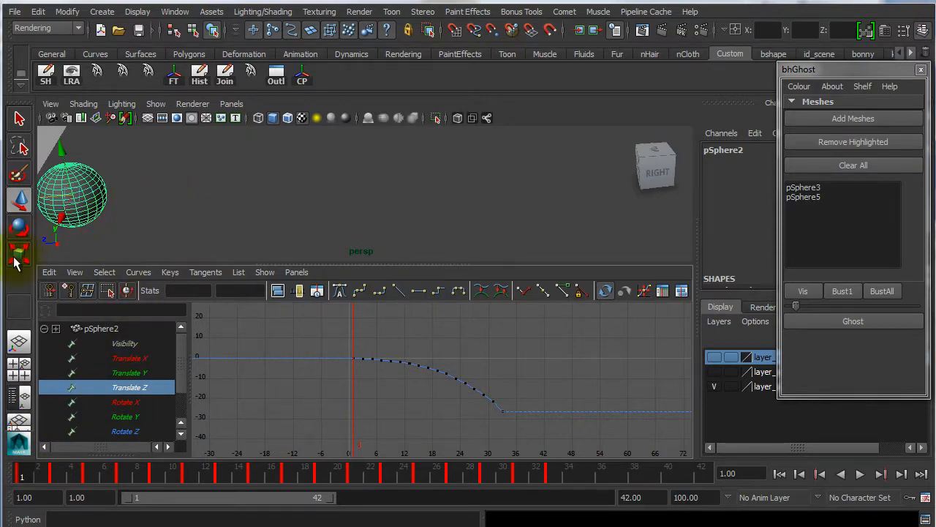
In the right side view, duplicate the ball straight above the original and key the copy at frame 1
{"action": "key", "text": "space"}
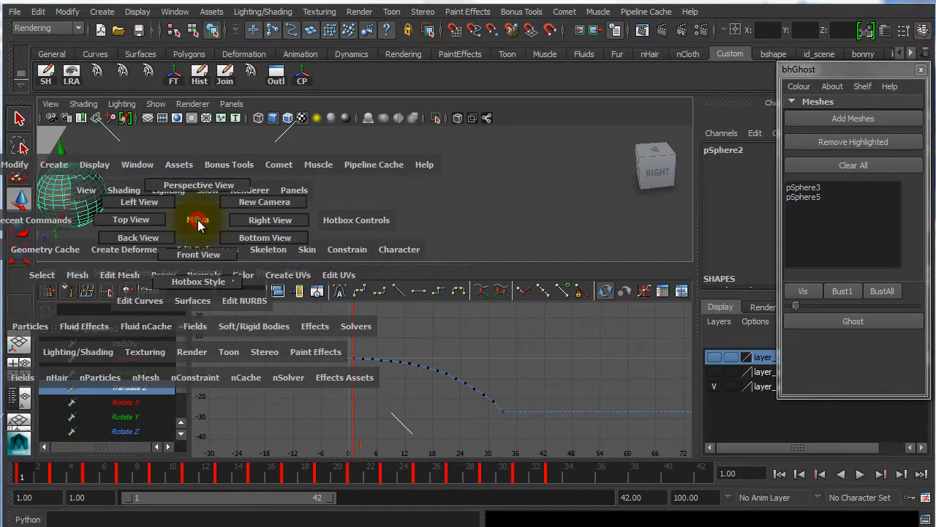
{"action": "left_click", "coordinate": [276, 220]}
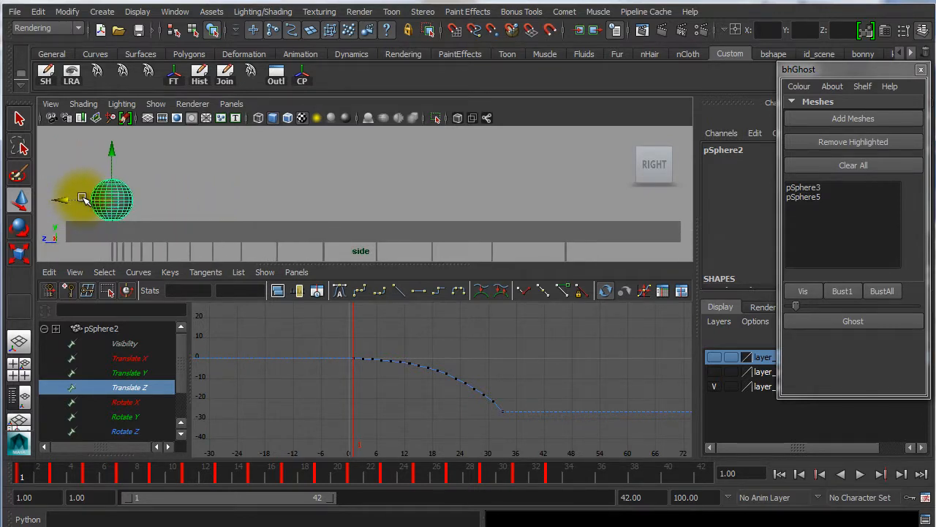
{"action": "key", "text": "ctrl+d"}
{"action": "left_click_drag", "start_coordinate": [113, 149], "coordinate": [109, 104]}
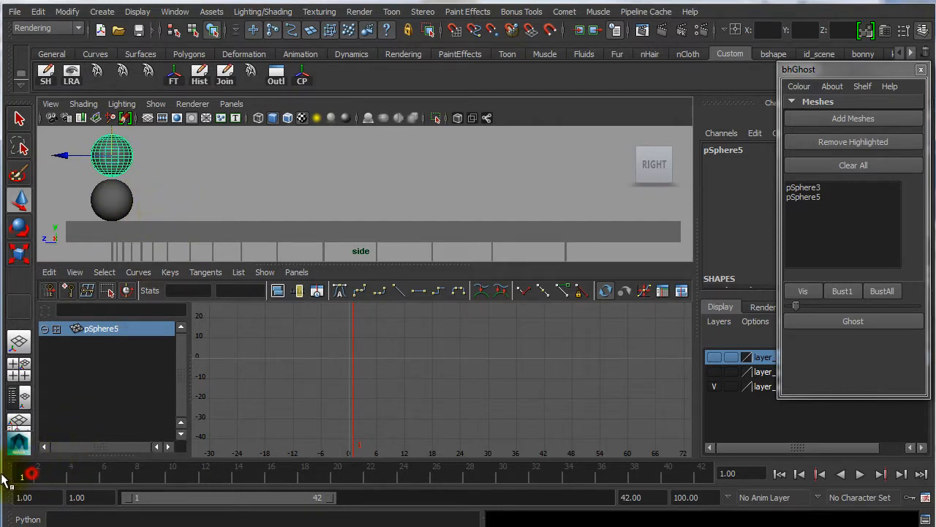
{"action": "mouse_move", "coordinate": [4, 477]}
{"action": "left_mouse_down"}
{"action": "mouse_move", "coordinate": [183, 476]}
{"action": "mouse_move", "coordinate": [22, 476]}
{"action": "left_mouse_up"}
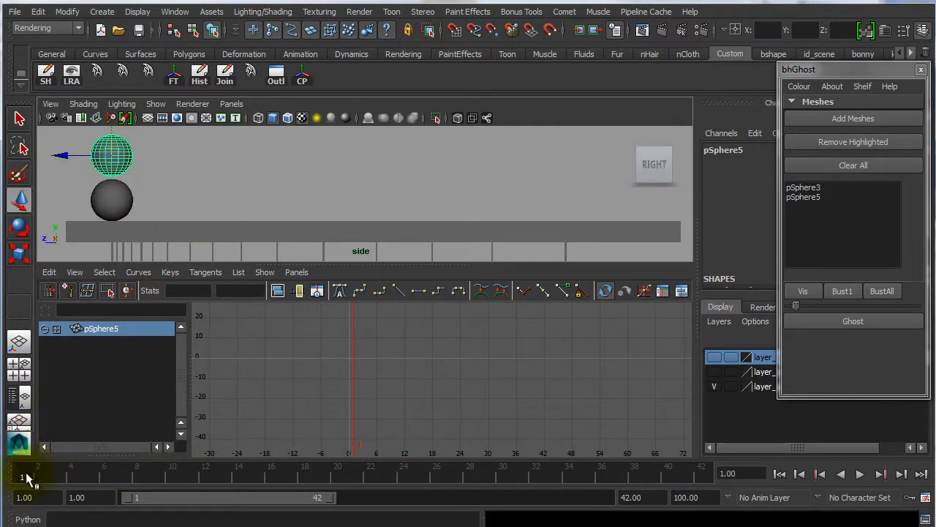
{"action": "key", "text": "s"}
At frame 33, the original ball's last key, move the copy along Z to sit above the original and key it
{"action": "left_click_drag", "start_coordinate": [34, 472], "coordinate": [357, 477]}
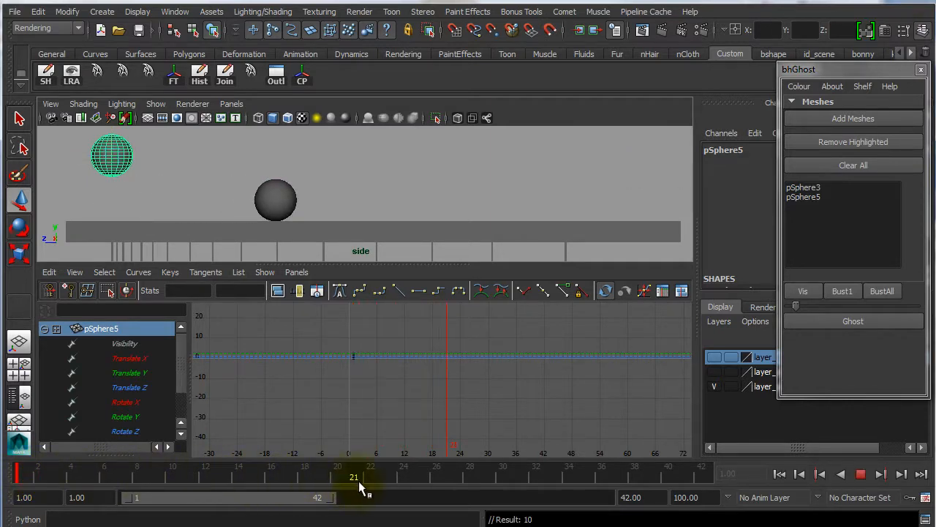
{"action": "left_click", "coordinate": [272, 195]}
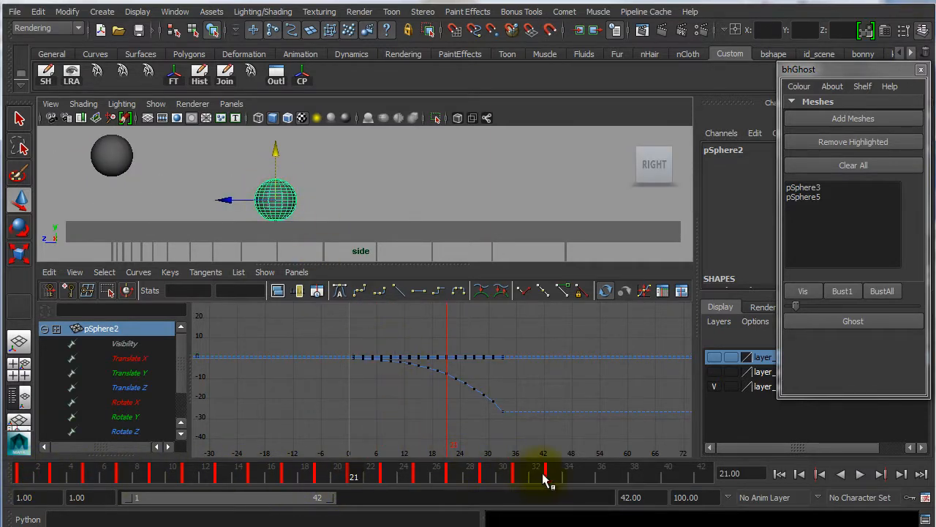
{"action": "left_click_drag", "start_coordinate": [547, 476], "coordinate": [560, 479]}
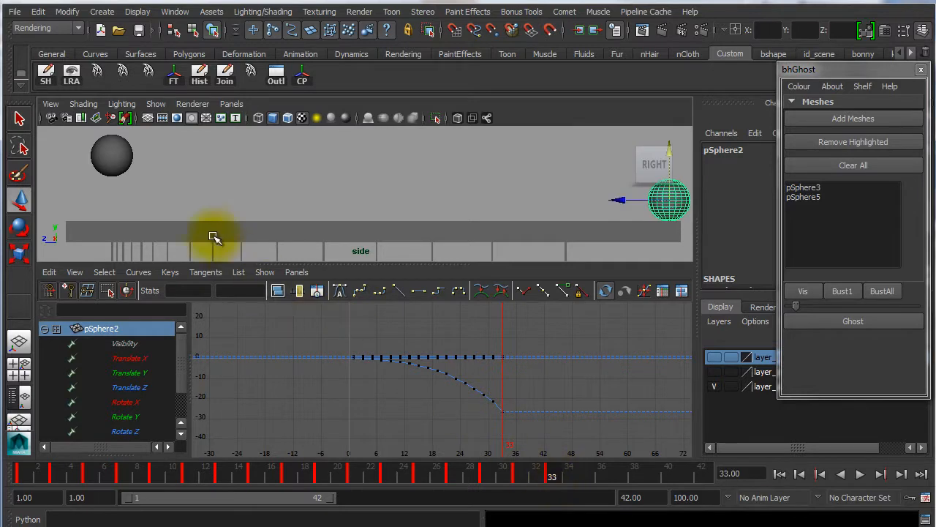
{"action": "left_click", "coordinate": [115, 152]}
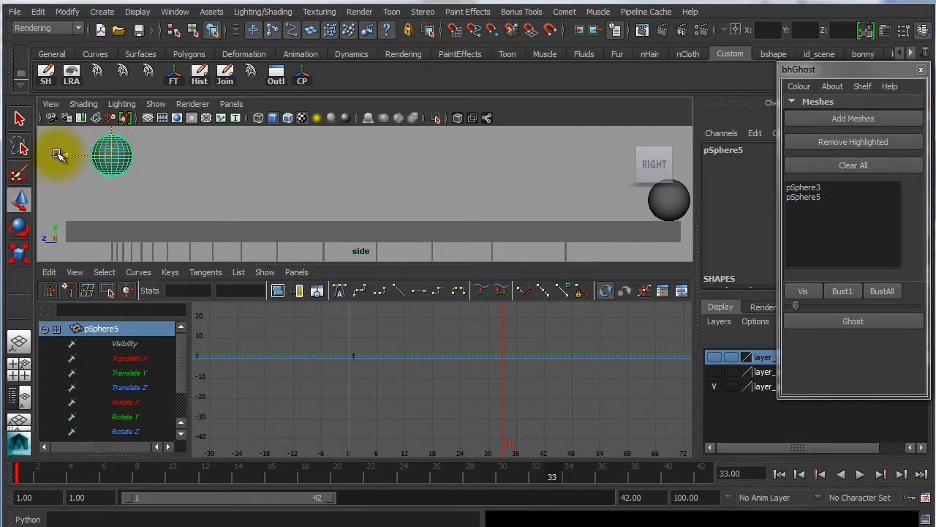
{"action": "middle_click_drag", "start_coordinate": [58, 153], "coordinate": [612, 203]}
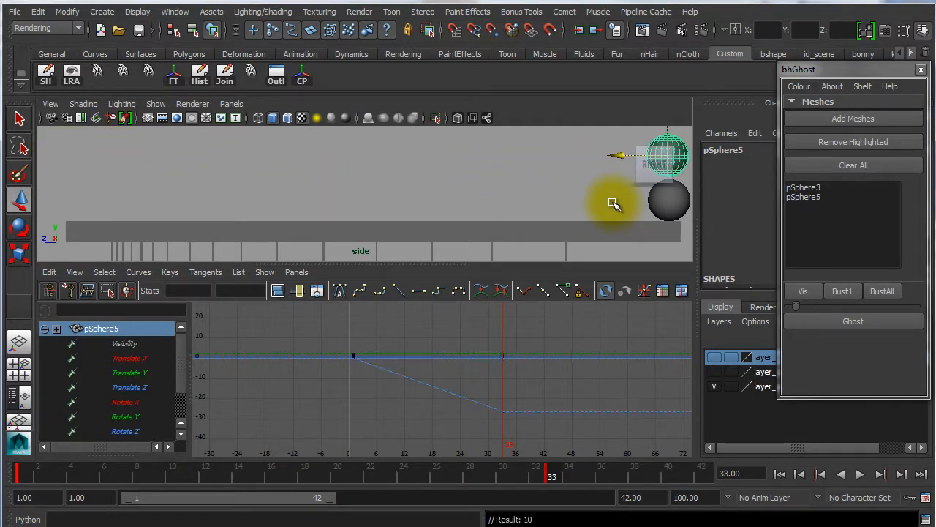
Examine the original ball's keyed curves for comparison with the copy's two-key motion
{"action": "left_click", "coordinate": [665, 200]}
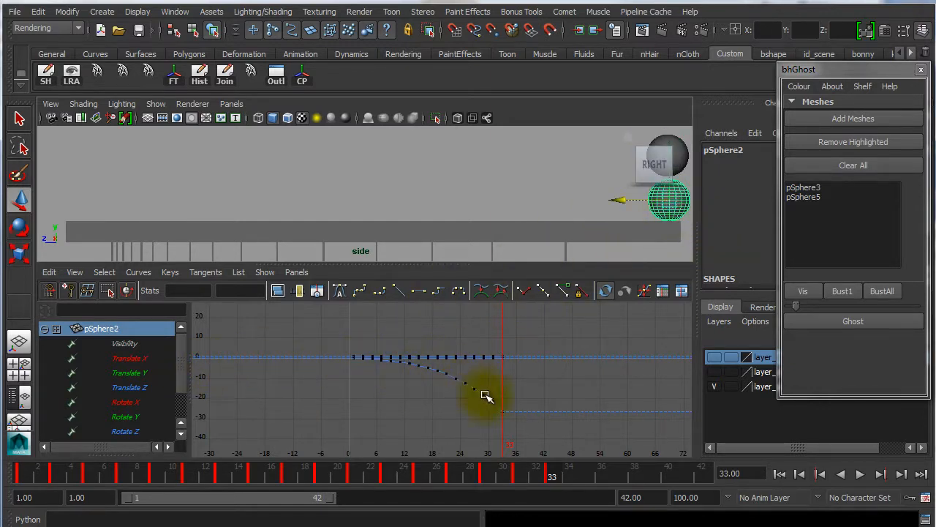
{"action": "left_click", "coordinate": [601, 132]}
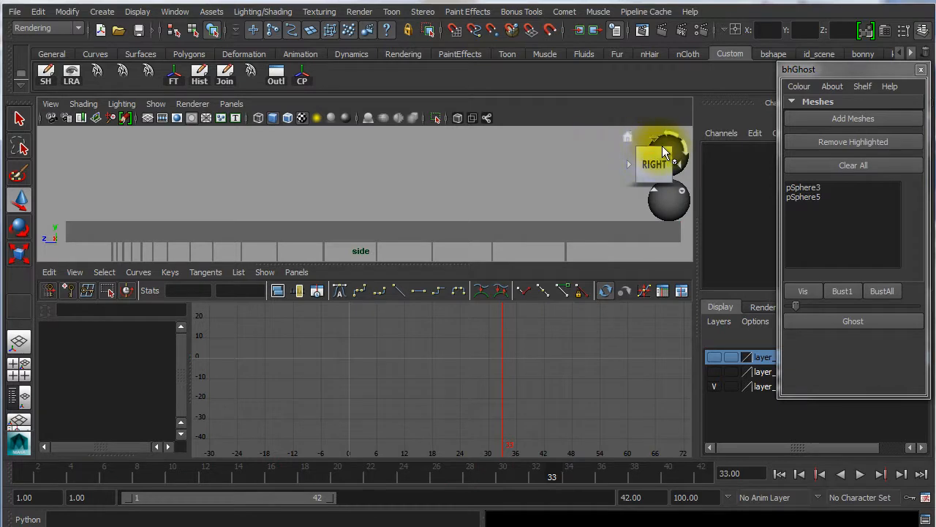
{"action": "left_click", "coordinate": [577, 139]}
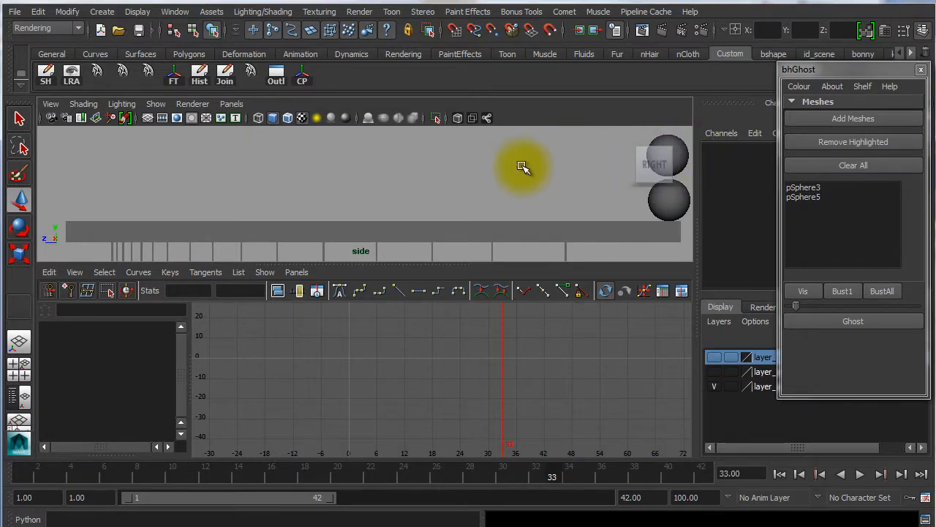
{"action": "middle_click_drag", "start_coordinate": [491, 167], "coordinate": [409, 168], "text": "alt"}
Set both keys of the upper ball's Translate Z curve to flat tangents
{"action": "left_click", "coordinate": [578, 155]}
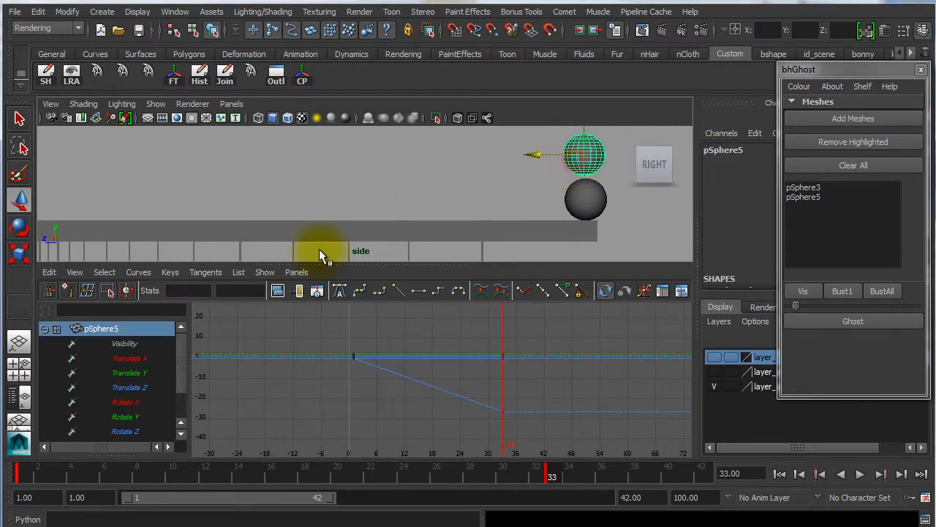
{"action": "left_click", "coordinate": [143, 386]}
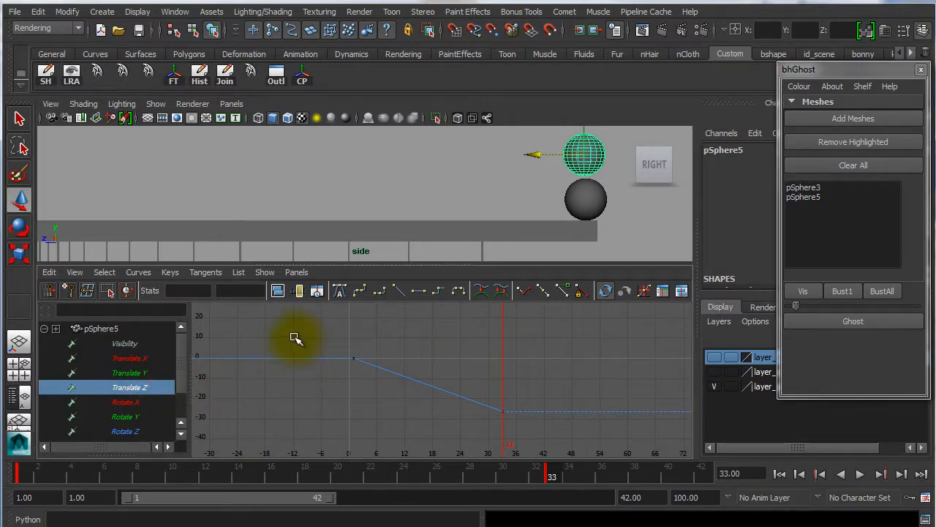
{"action": "left_click_drag", "start_coordinate": [306, 335], "coordinate": [512, 433]}
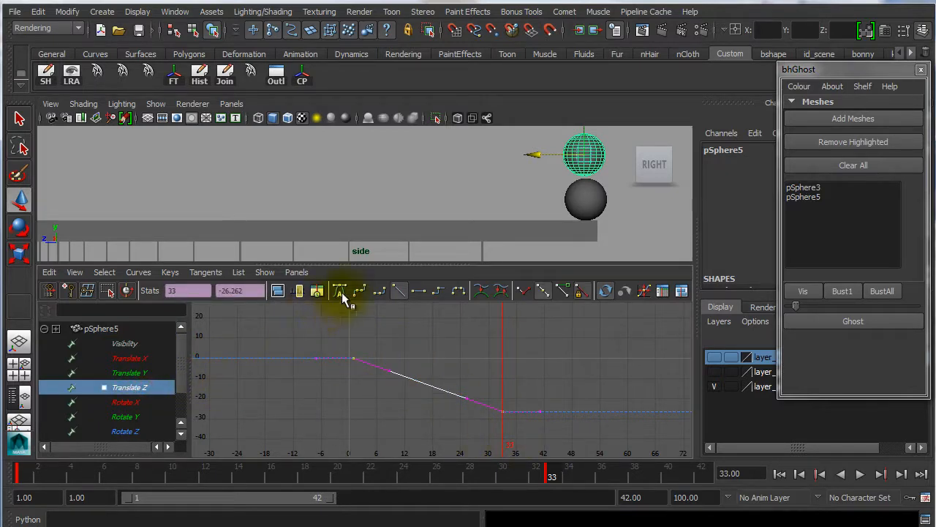
{"action": "left_click", "coordinate": [419, 291]}
Convert the upper ball's Translate Z curve to weighted tangents, keeping the Curves commands in a floating window, and select both keys
{"action": "left_click", "coordinate": [334, 329]}
{"action": "left_click_drag", "start_coordinate": [310, 339], "coordinate": [404, 377]}
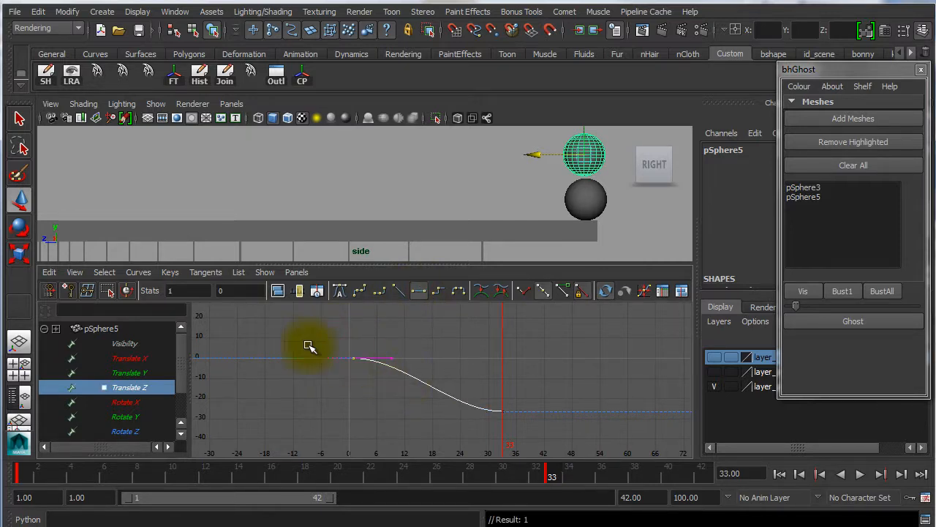
{"action": "left_click", "coordinate": [139, 272]}
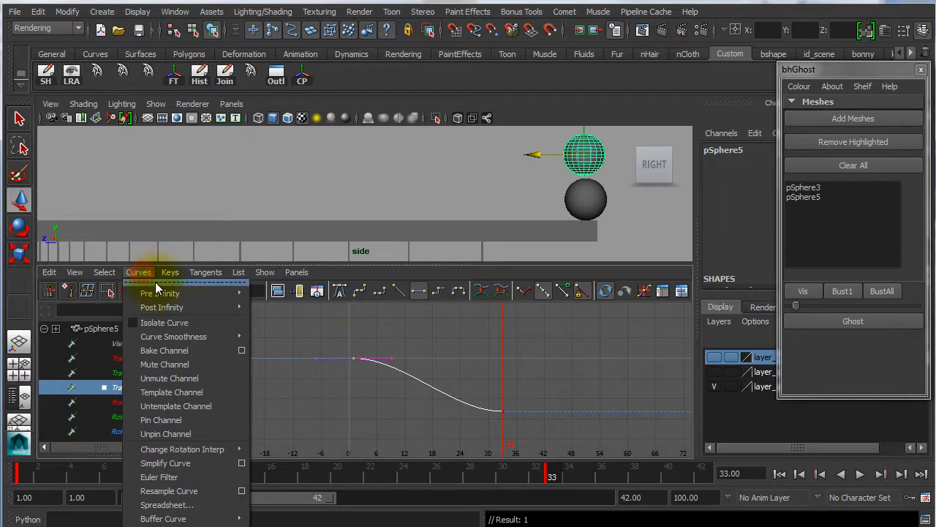
{"action": "left_click", "coordinate": [157, 278]}
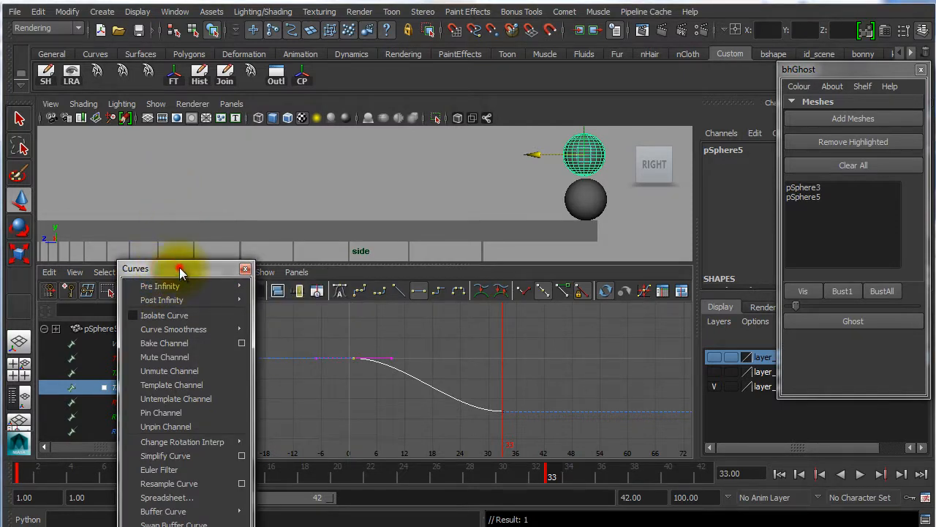
{"action": "left_click_drag", "start_coordinate": [182, 268], "coordinate": [175, 59]}
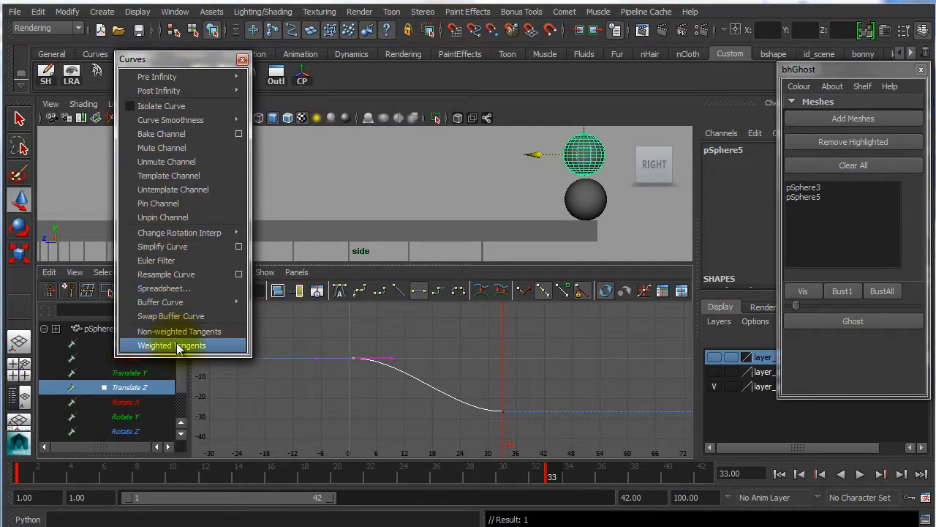
{"action": "left_click", "coordinate": [175, 344]}
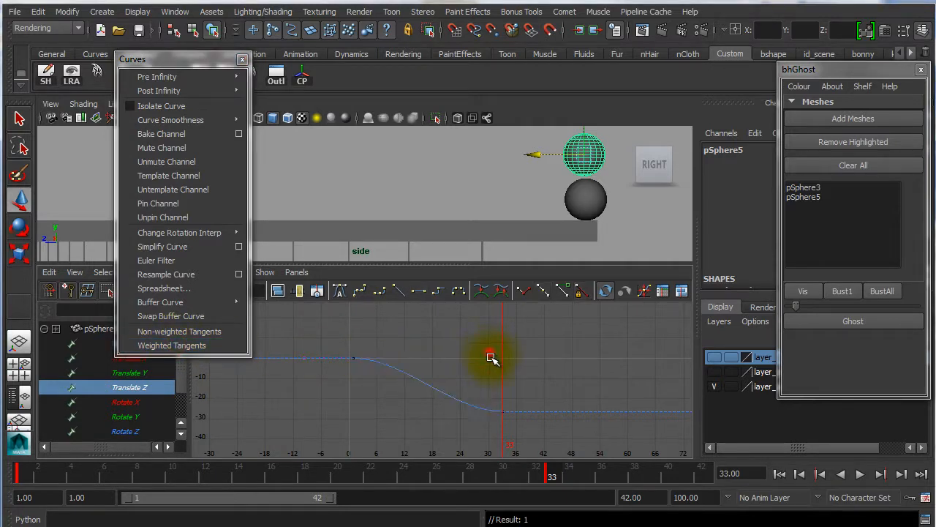
{"action": "left_click_drag", "start_coordinate": [486, 348], "coordinate": [530, 430]}
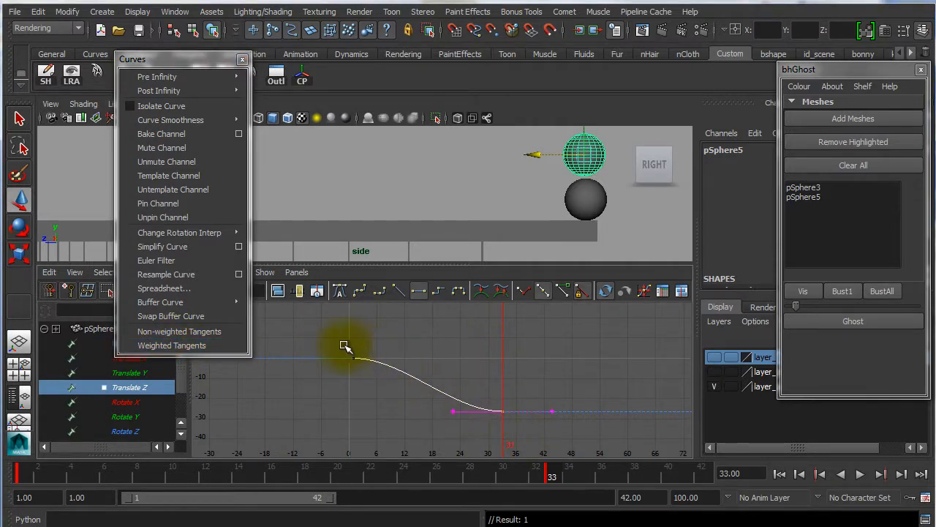
{"action": "left_click_drag", "start_coordinate": [328, 339], "coordinate": [533, 435]}
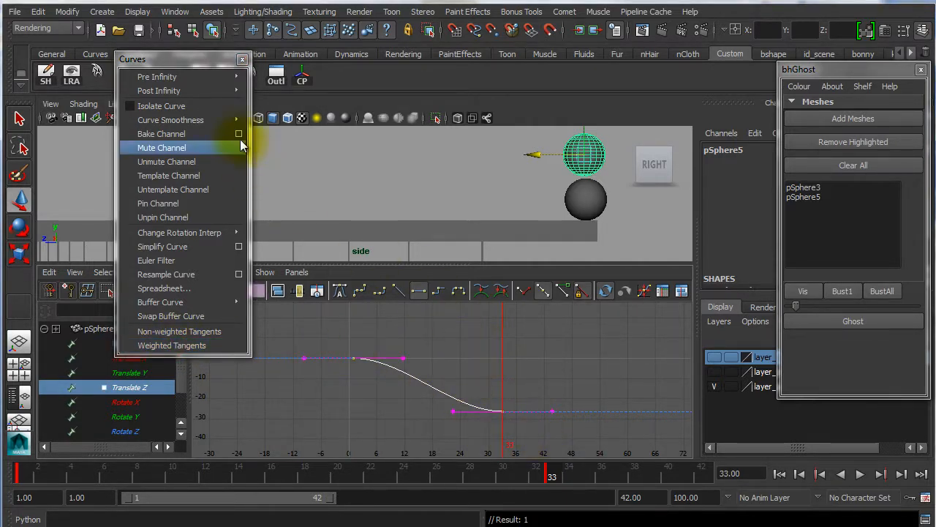
Close the floating Curves window and free the tangent weights of both selected Translate Z keys
{"action": "left_click", "coordinate": [241, 59]}
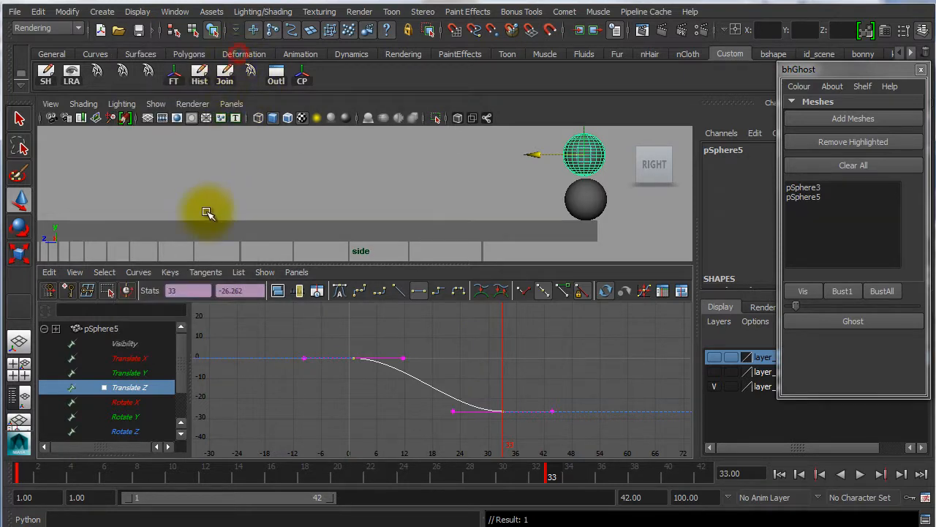
{"action": "left_click", "coordinate": [202, 271]}
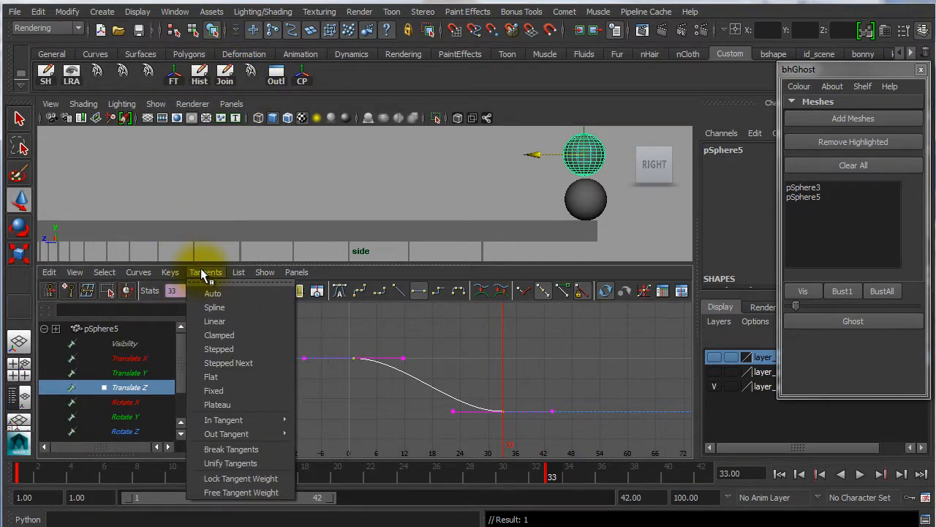
{"action": "left_click", "coordinate": [245, 492]}
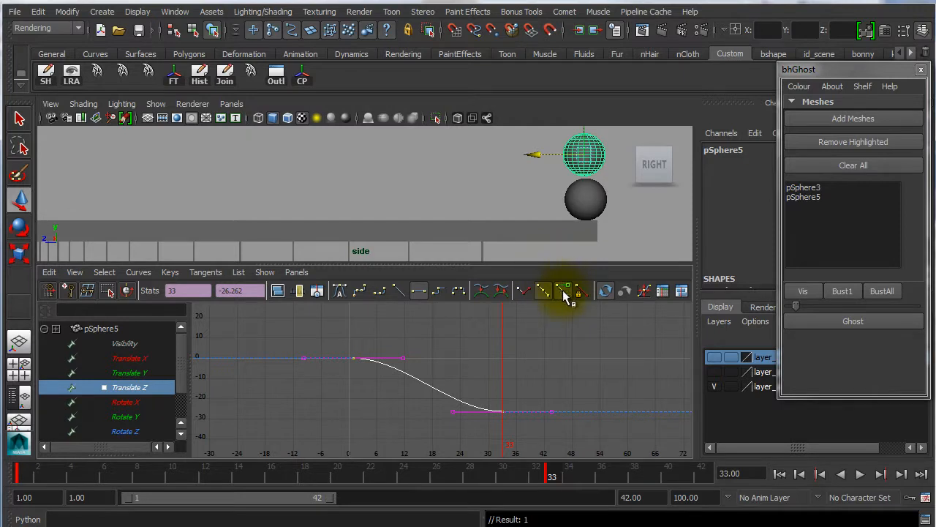
Stretch the first key's out tangent horizontally to about frame 24 on the upper ball's Translate Z curve
{"action": "left_click", "coordinate": [469, 329]}
{"action": "left_click_drag", "start_coordinate": [331, 334], "coordinate": [396, 392]}
{"action": "left_click_drag", "start_coordinate": [442, 336], "coordinate": [409, 355]}
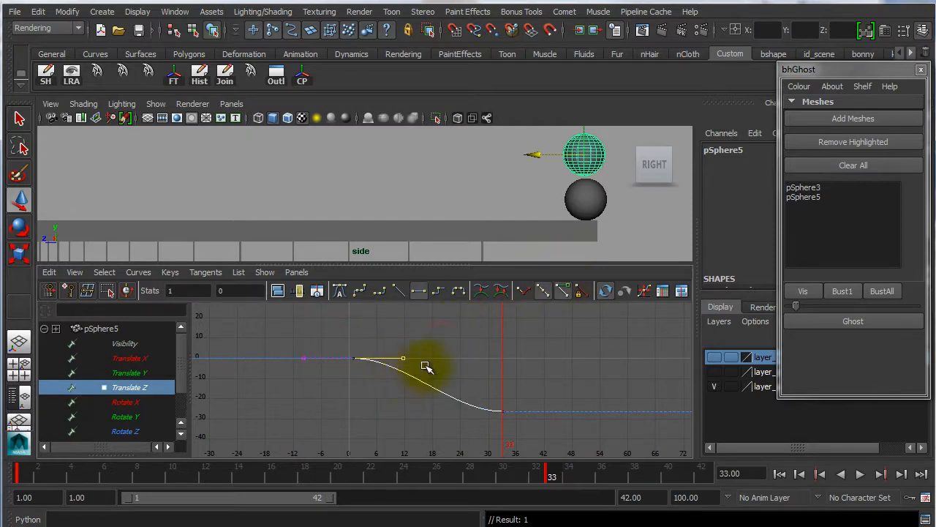
{"action": "left_click", "coordinate": [22, 205]}
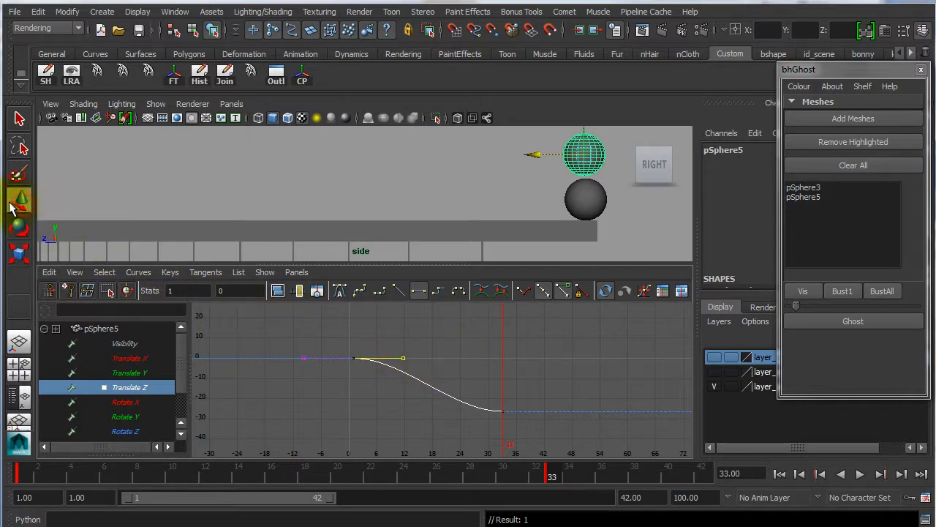
{"action": "left_click", "coordinate": [446, 339]}
{"action": "left_click_drag", "start_coordinate": [435, 341], "coordinate": [393, 369]}
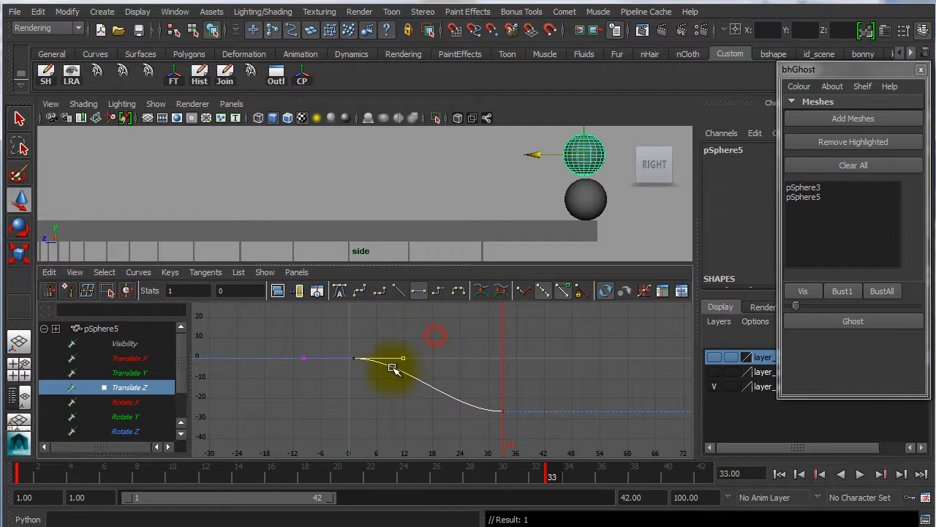
{"action": "left_click_drag", "start_coordinate": [289, 338], "coordinate": [328, 384]}
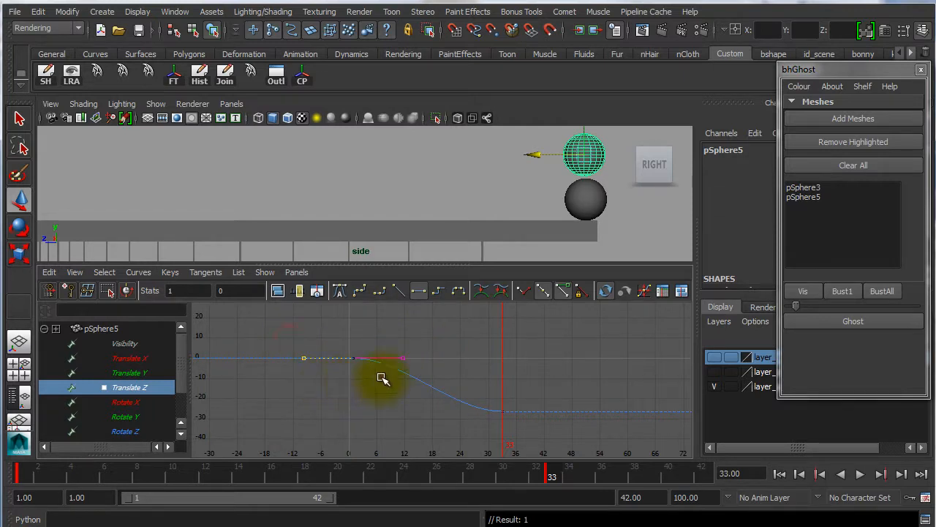
{"action": "left_click_drag", "start_coordinate": [426, 340], "coordinate": [389, 362]}
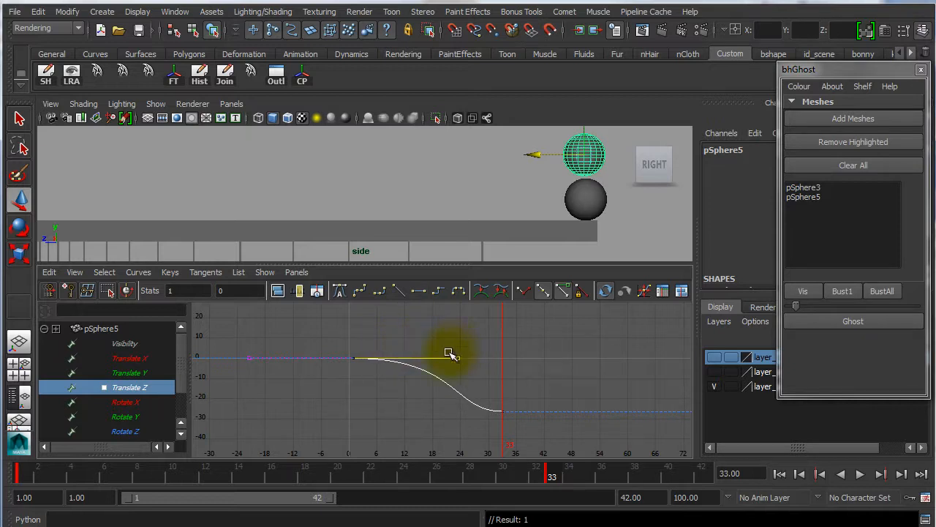
Shorten the last key's in tangent and tilt it upward so the Translate Z curve steepens toward frame 33
{"action": "left_click", "coordinate": [445, 407]}
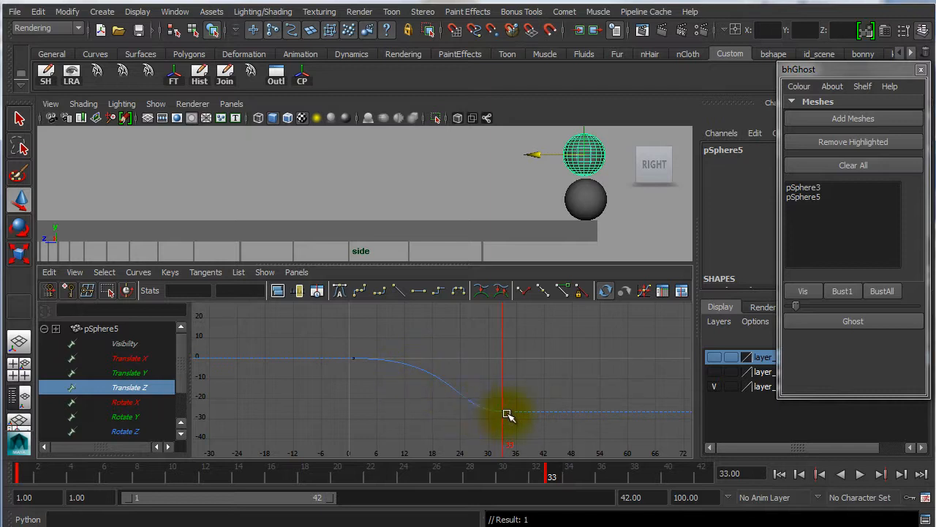
{"action": "left_click_drag", "start_coordinate": [480, 417], "coordinate": [505, 416]}
{"action": "left_click_drag", "start_coordinate": [444, 422], "coordinate": [474, 402]}
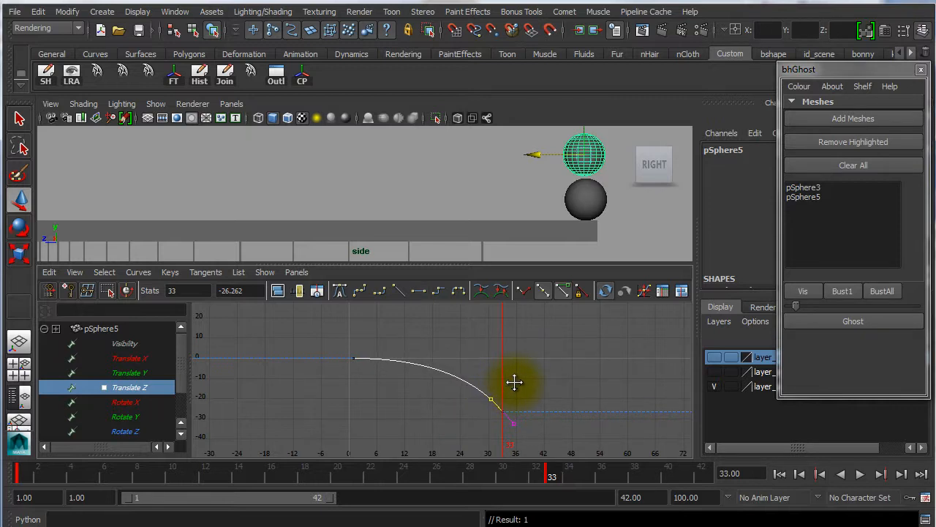
Play back the animation and scrub to frame 24 to compare the two balls' acceleration in the side view
{"action": "left_click", "coordinate": [357, 189]}
{"action": "right_click_drag", "start_coordinate": [393, 194], "coordinate": [504, 212], "text": "alt"}
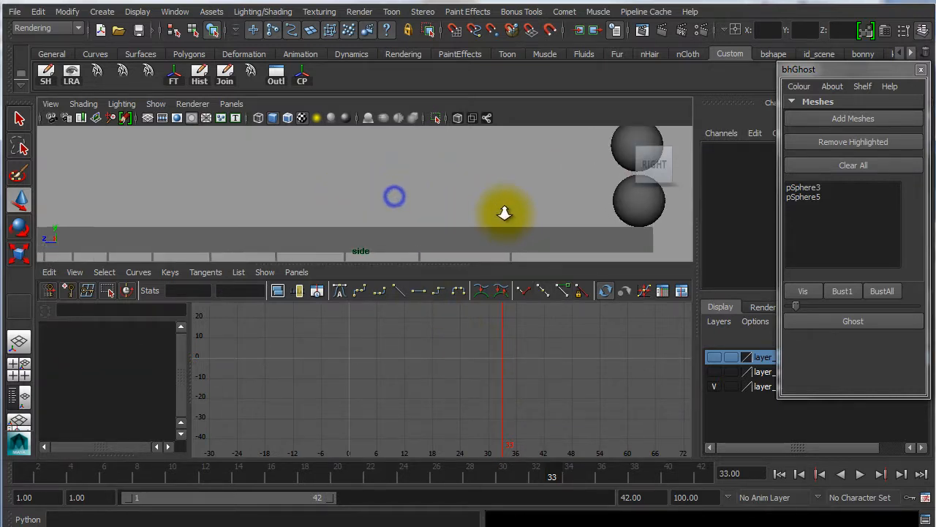
{"action": "right_click_drag", "start_coordinate": [446, 202], "coordinate": [359, 190], "text": "alt"}
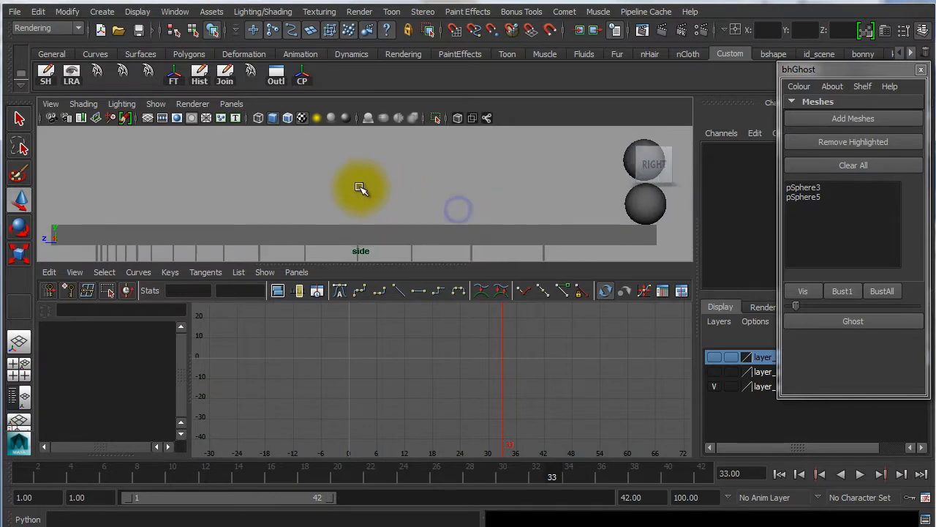
{"action": "middle_click_drag", "start_coordinate": [378, 186], "coordinate": [453, 193], "text": "alt"}
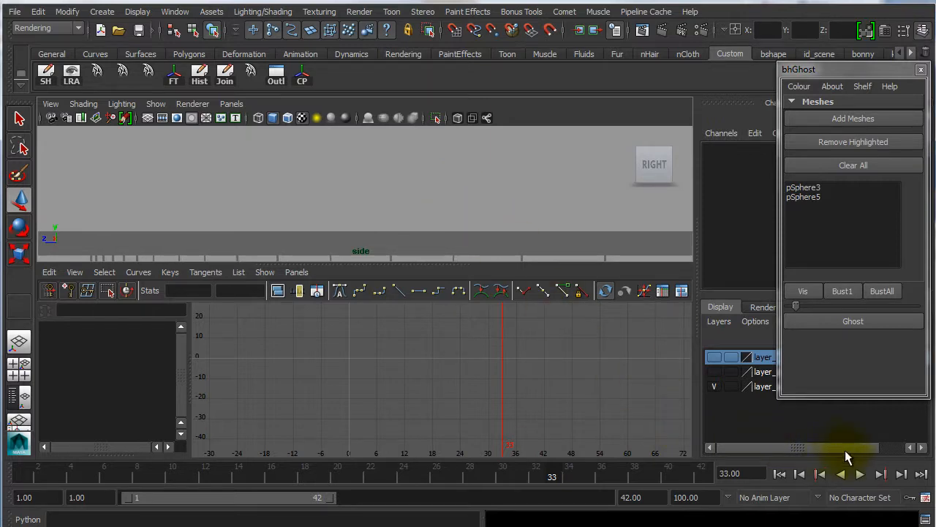
{"action": "left_click", "coordinate": [860, 474]}
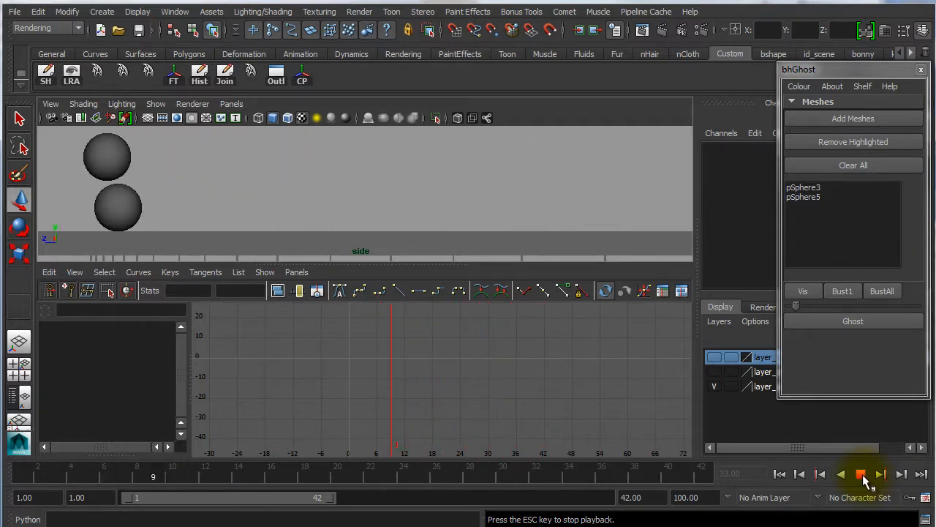
{"action": "left_click", "coordinate": [863, 474]}
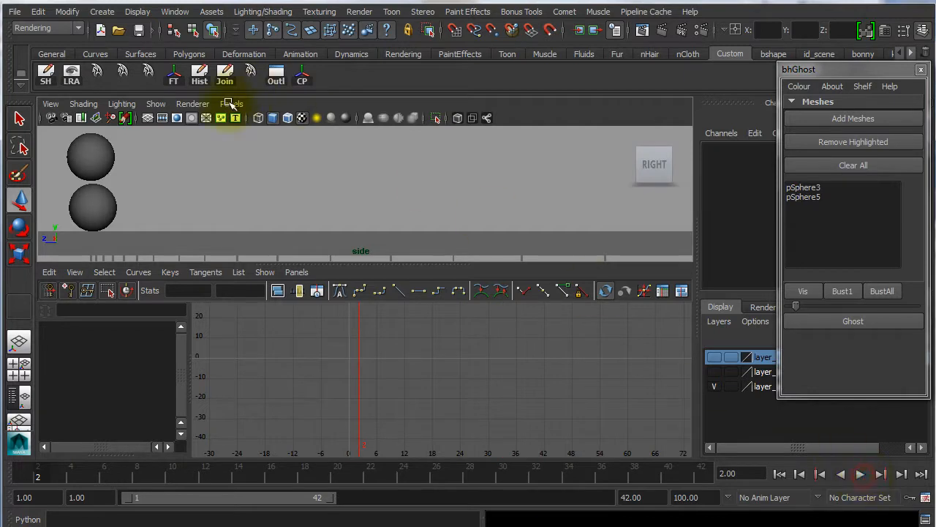
{"action": "left_click_drag", "start_coordinate": [184, 473], "coordinate": [403, 473]}
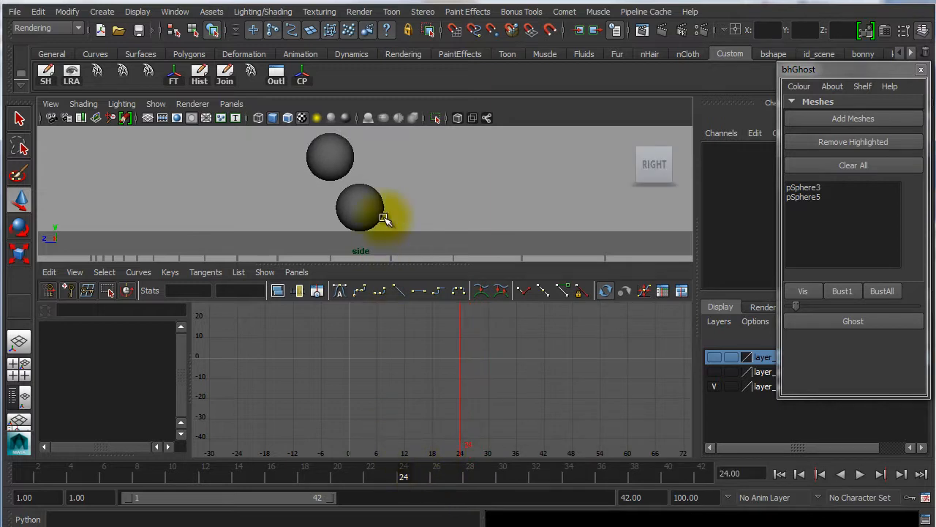
Examine the tangents at both keys of the upper ball's Translate Z curve
{"action": "left_click", "coordinate": [334, 155]}
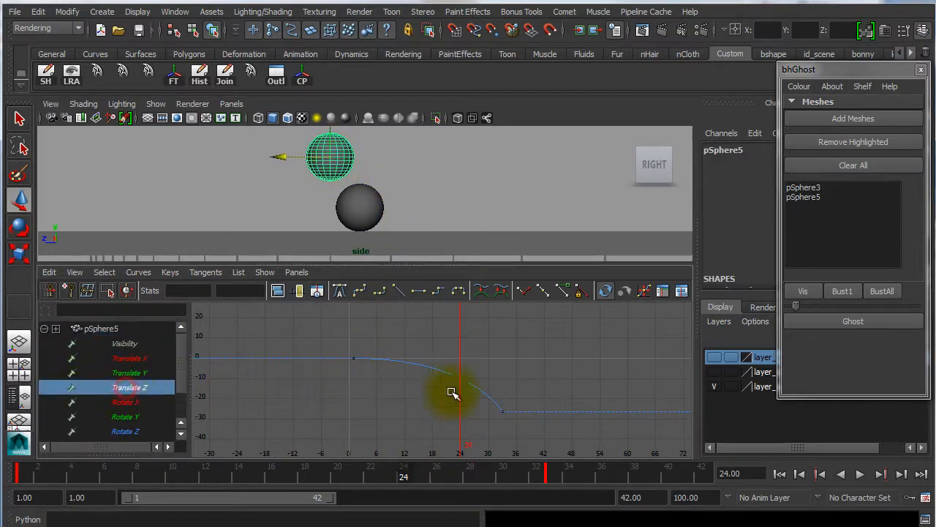
{"action": "left_click_drag", "start_coordinate": [479, 415], "coordinate": [516, 395]}
{"action": "left_click_drag", "start_coordinate": [329, 376], "coordinate": [385, 325]}
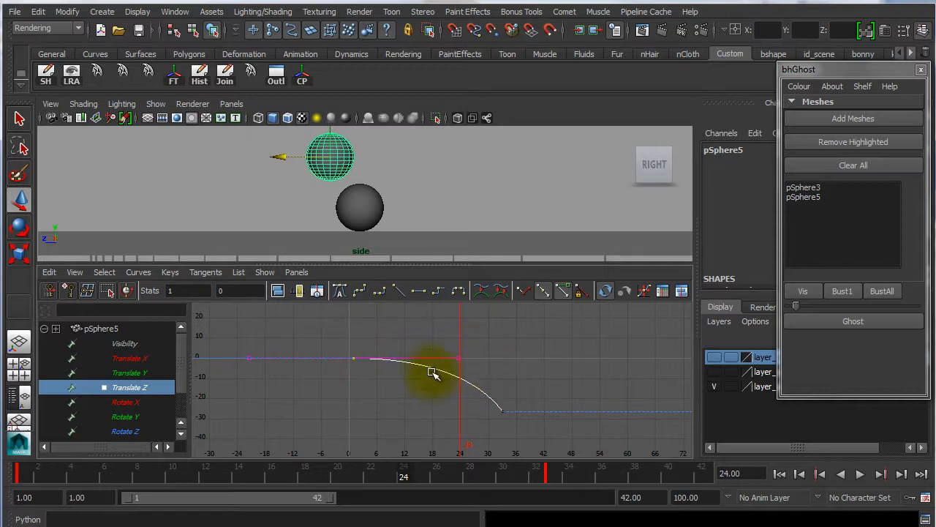
{"action": "left_click", "coordinate": [446, 172]}
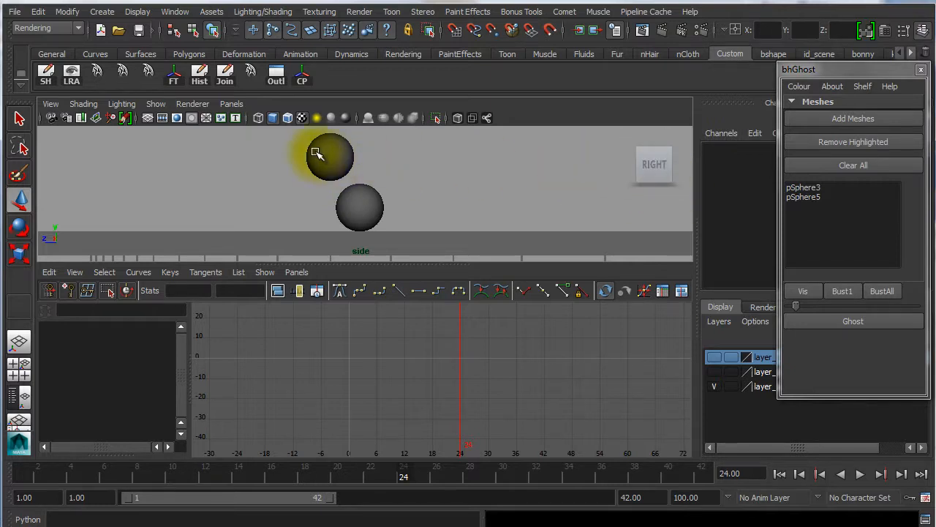
Replace the bhGhost mesh list with both balls and move its window clear of the channel values
{"action": "left_click_drag", "start_coordinate": [312, 155], "coordinate": [377, 214]}
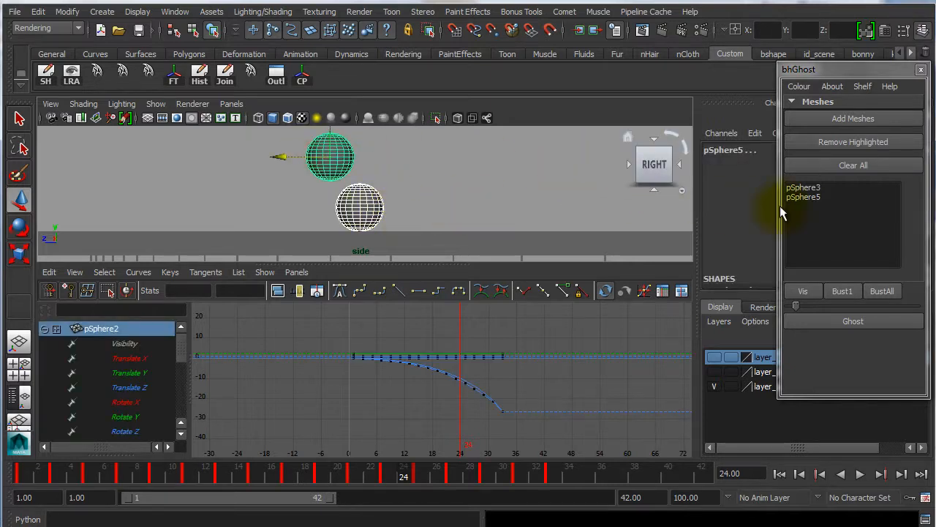
{"action": "left_click", "coordinate": [855, 166]}
{"action": "left_click", "coordinate": [851, 119]}
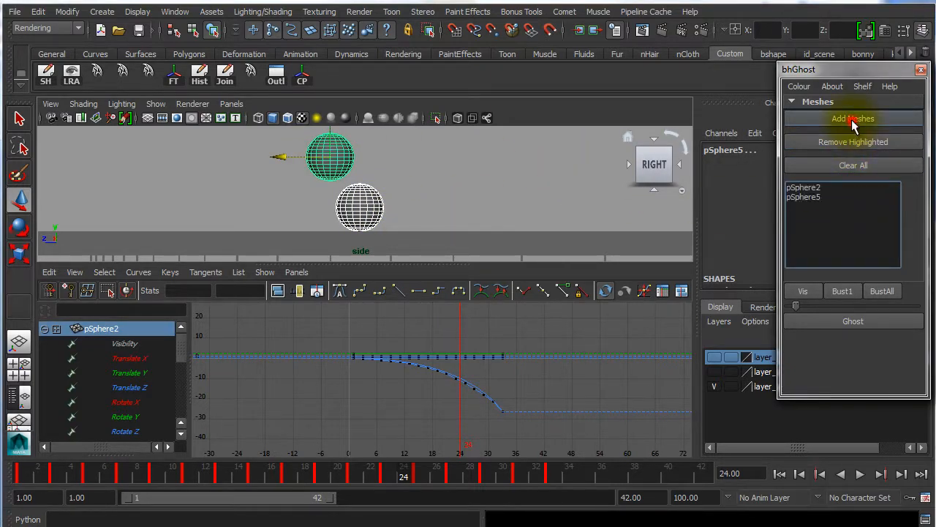
{"action": "left_click_drag", "start_coordinate": [813, 68], "coordinate": [676, 57]}
Create ghosts of both balls at frames 1, 3, 5 and 7
{"action": "left_click_drag", "start_coordinate": [51, 472], "coordinate": [6, 472]}
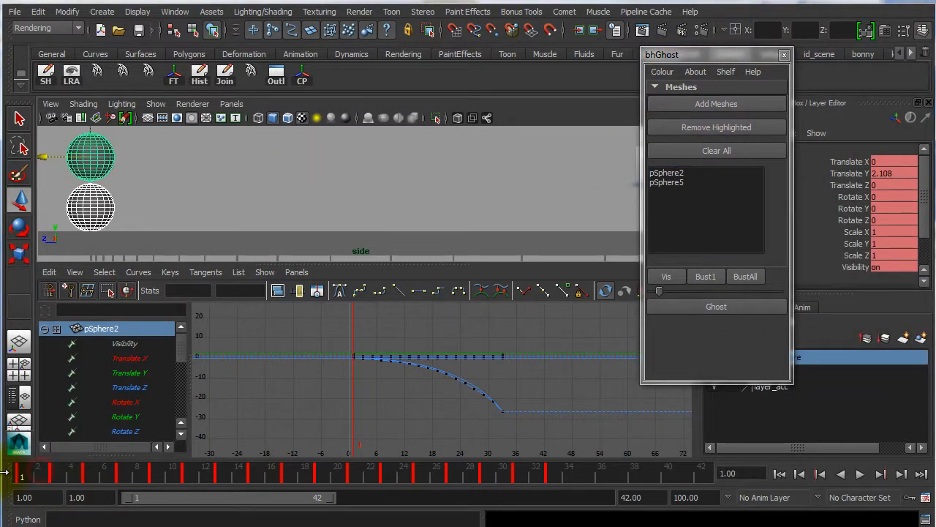
{"action": "left_click", "coordinate": [705, 307]}
{"action": "key", "text": "alt+v"}
{"action": "left_click", "coordinate": [55, 477]}
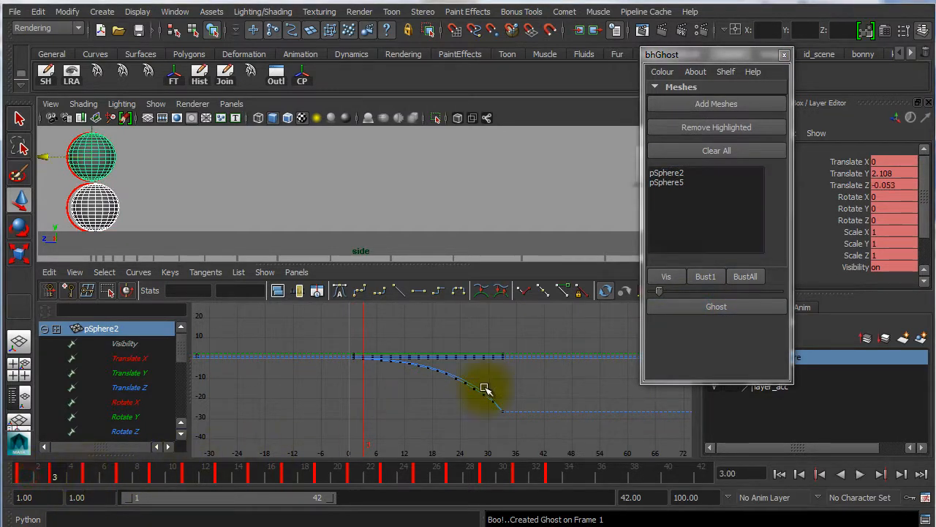
{"action": "left_click", "coordinate": [690, 306]}
{"action": "left_click", "coordinate": [87, 477]}
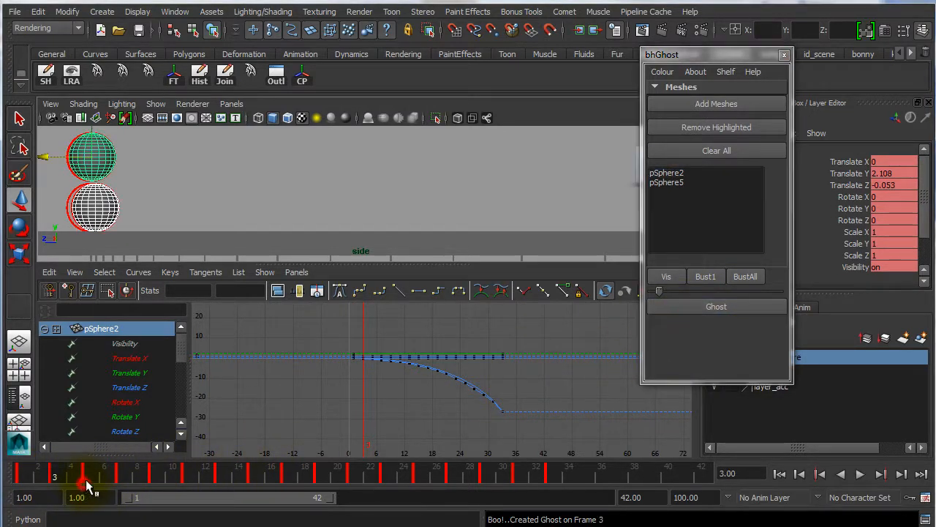
{"action": "left_click", "coordinate": [705, 308]}
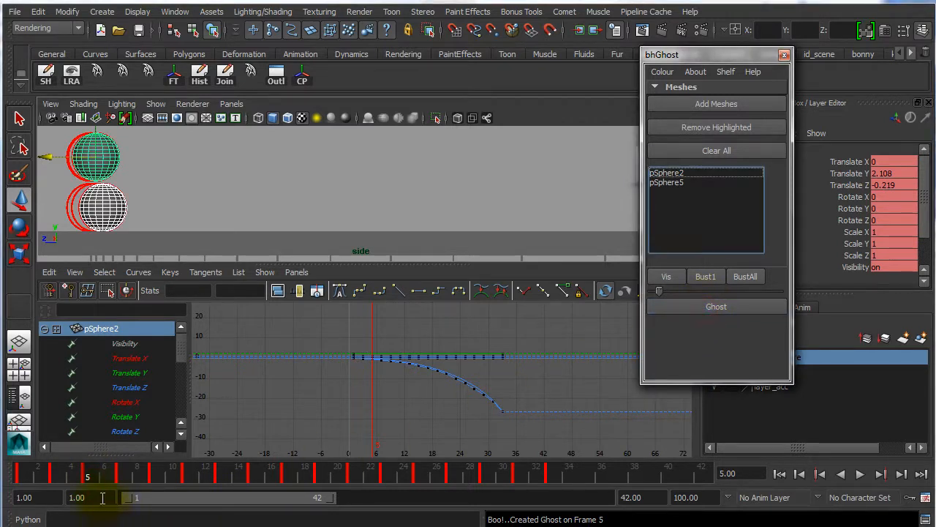
{"action": "key", "text": "alt+v"}
{"action": "left_click", "coordinate": [123, 477]}
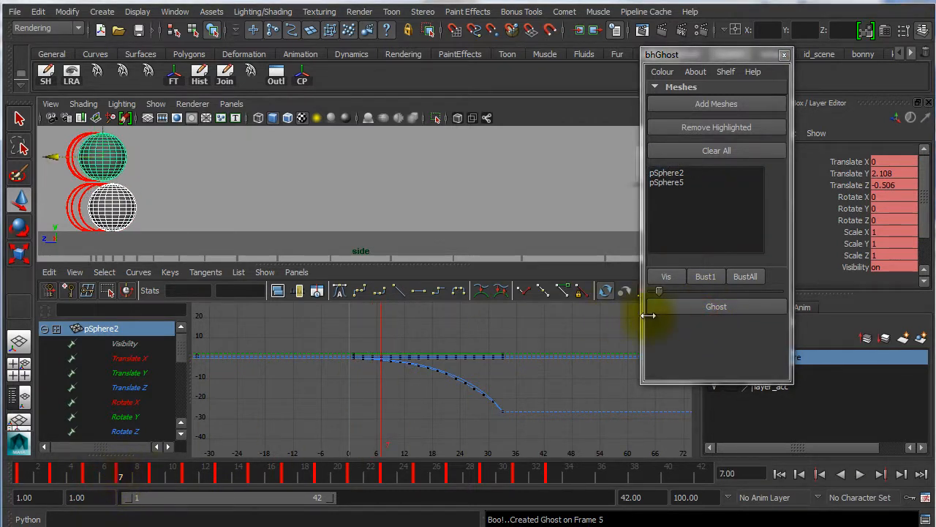
{"action": "left_click", "coordinate": [671, 309]}
Create ghosts of both balls at frames 9, 11, 13 and 15
{"action": "left_click", "coordinate": [156, 477]}
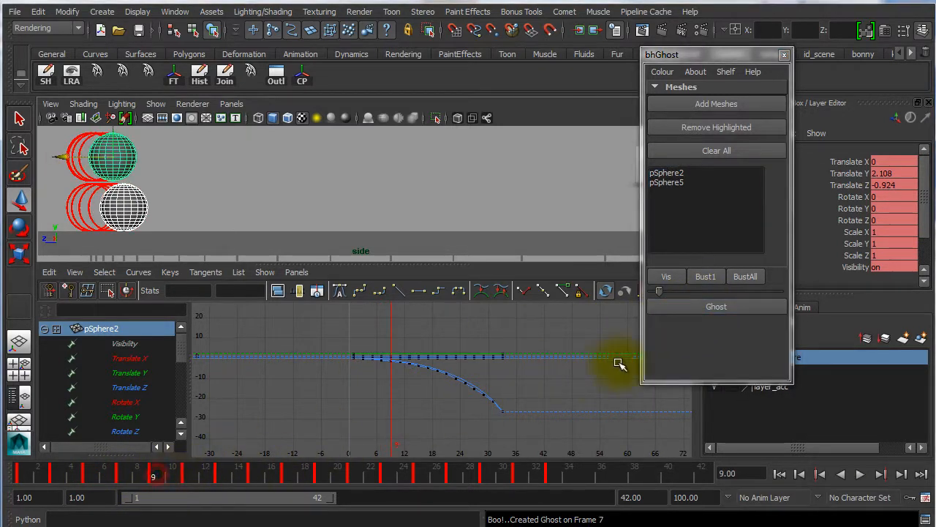
{"action": "left_click", "coordinate": [684, 310]}
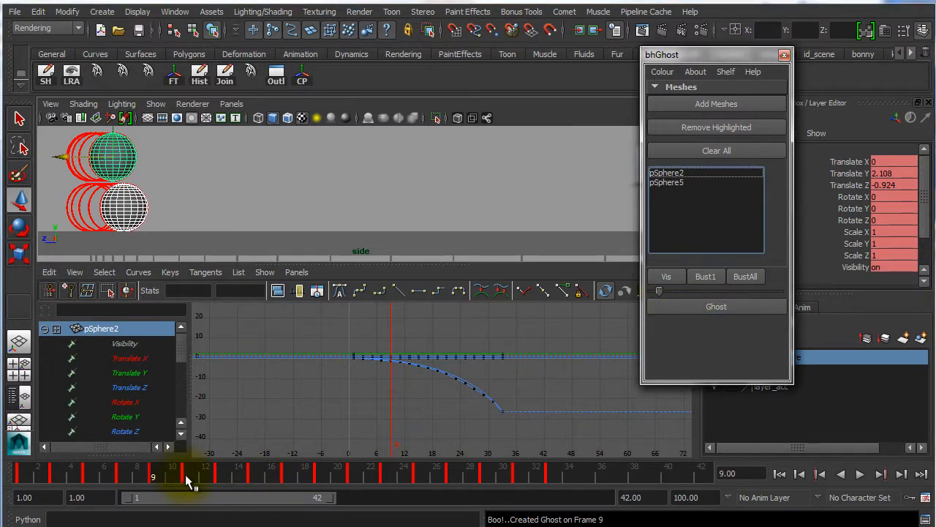
{"action": "left_click", "coordinate": [189, 477]}
{"action": "left_click", "coordinate": [674, 311]}
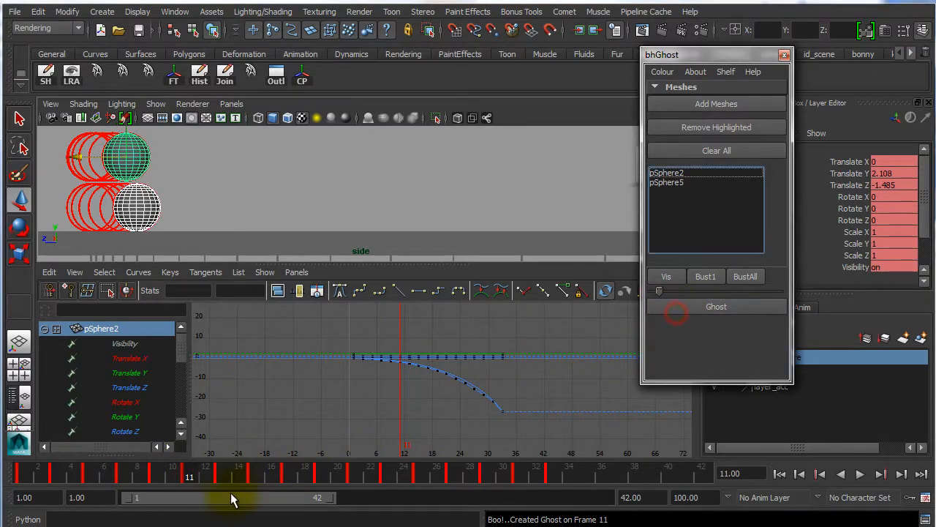
{"action": "left_click", "coordinate": [222, 477]}
{"action": "left_click", "coordinate": [697, 307]}
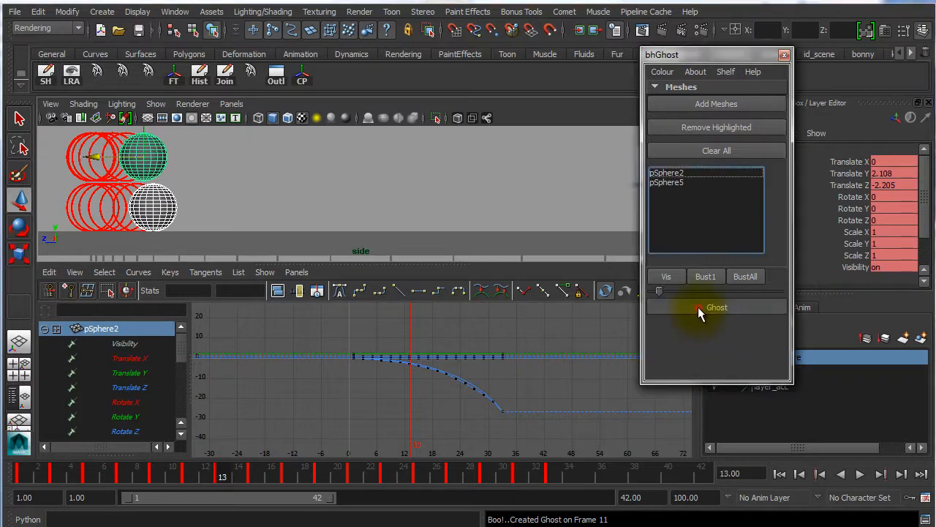
{"action": "left_click", "coordinate": [253, 476]}
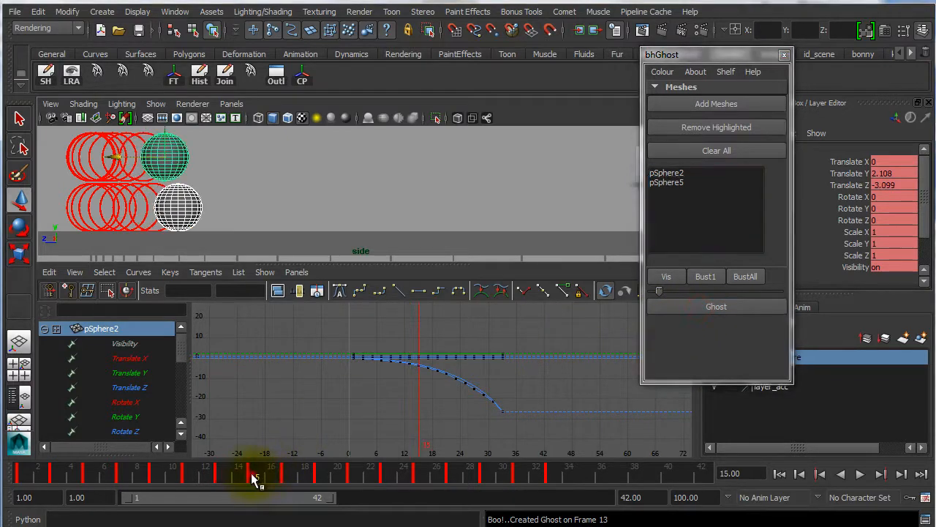
{"action": "left_click", "coordinate": [674, 308]}
Create ghosts of both balls at frames 17, 19, 21 and 23
{"action": "left_click", "coordinate": [293, 477]}
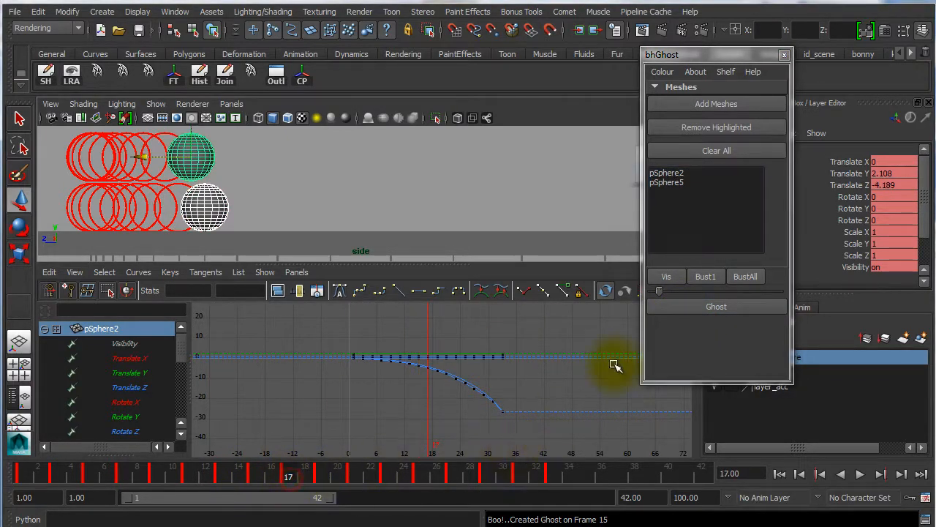
{"action": "left_click", "coordinate": [674, 308]}
{"action": "left_click", "coordinate": [322, 476]}
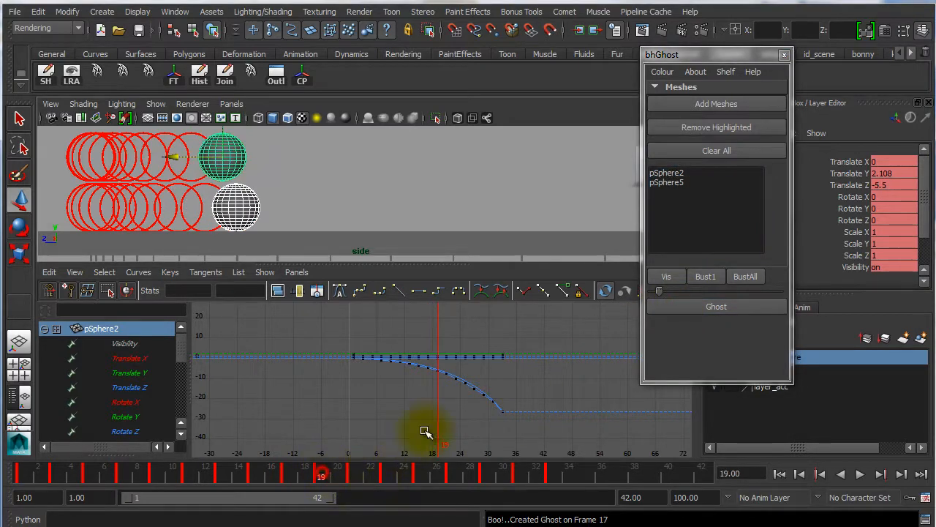
{"action": "left_click", "coordinate": [674, 306]}
{"action": "left_click", "coordinate": [353, 477]}
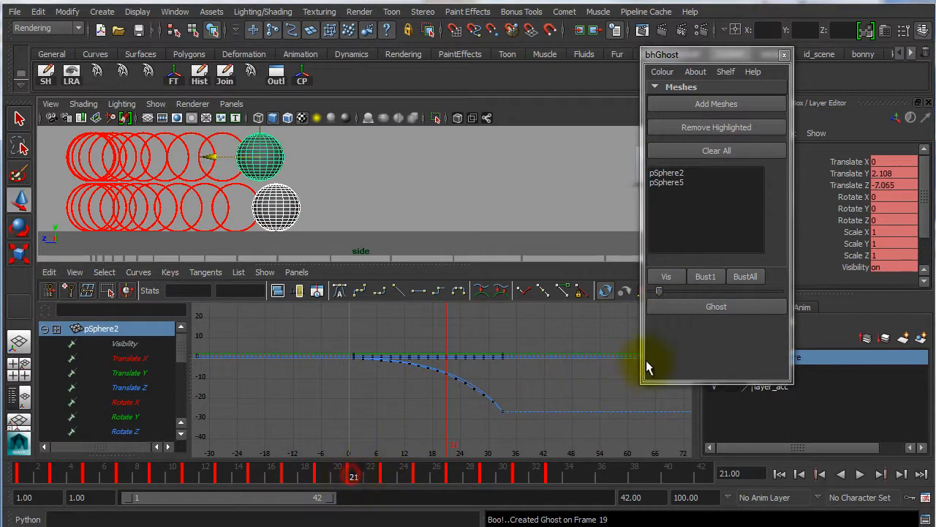
{"action": "left_click", "coordinate": [673, 307]}
{"action": "left_click", "coordinate": [386, 480]}
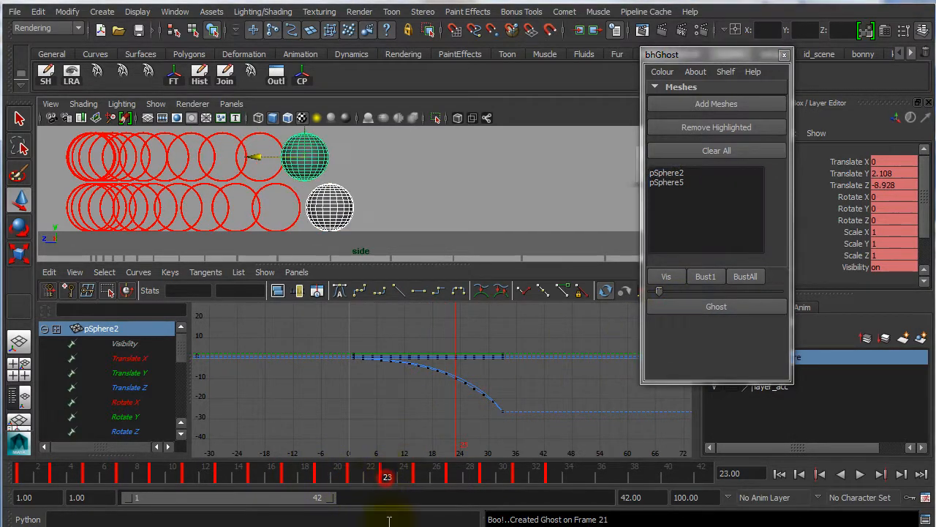
{"action": "left_click", "coordinate": [699, 306]}
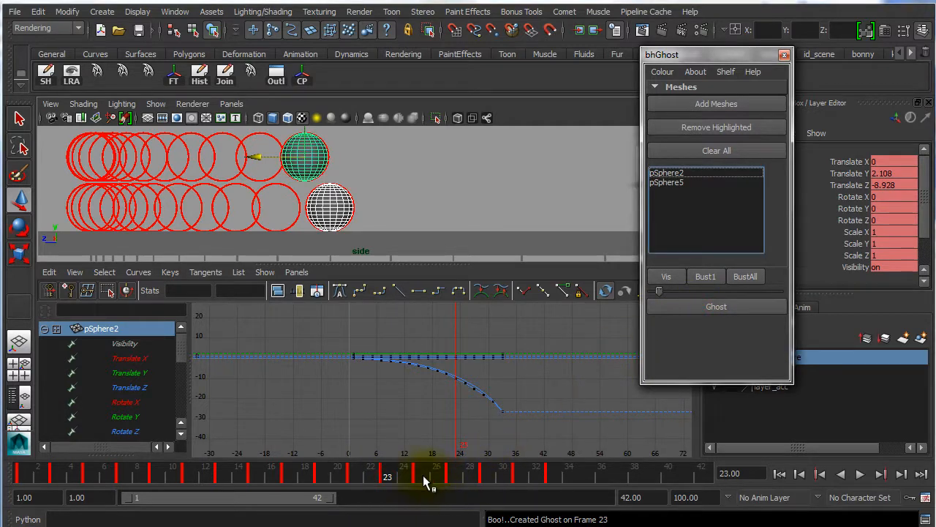
Create ghosts of both balls at frames 25, 27, 29 and 31
{"action": "left_click", "coordinate": [423, 477]}
{"action": "left_click", "coordinate": [698, 305]}
{"action": "left_click", "coordinate": [454, 479]}
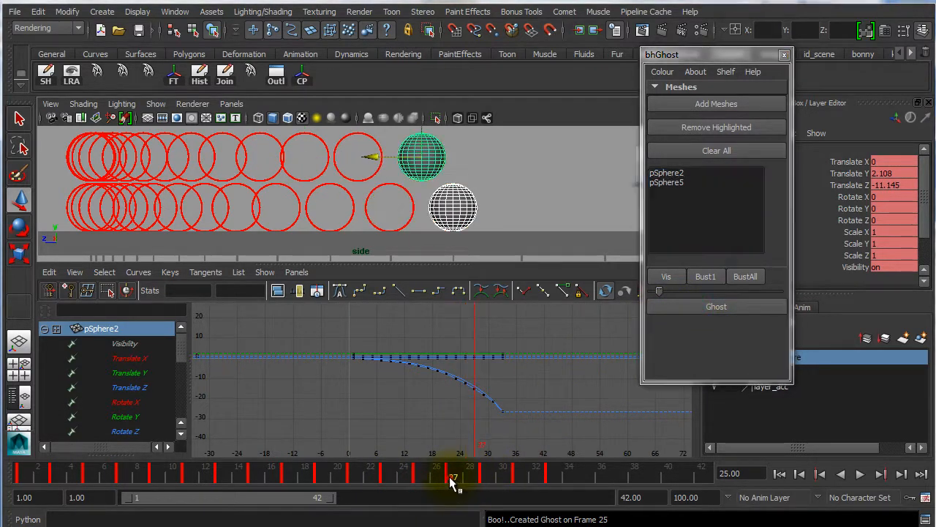
{"action": "left_click", "coordinate": [454, 479]}
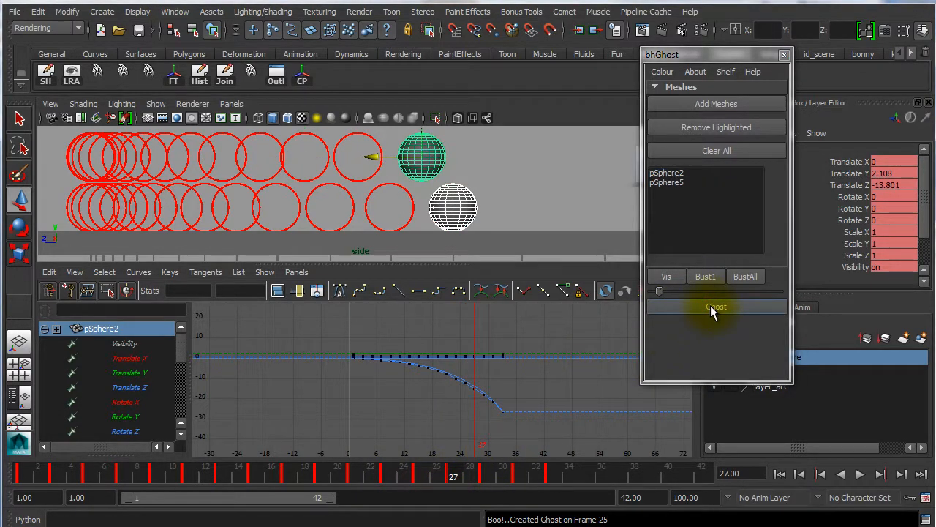
{"action": "left_click", "coordinate": [710, 305]}
{"action": "left_click", "coordinate": [486, 477]}
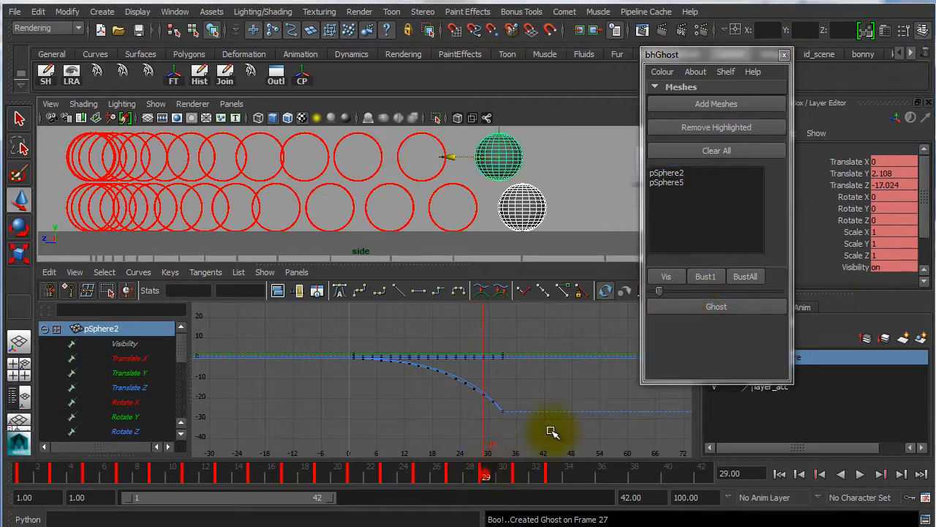
{"action": "left_click", "coordinate": [689, 308]}
{"action": "left_click", "coordinate": [519, 477]}
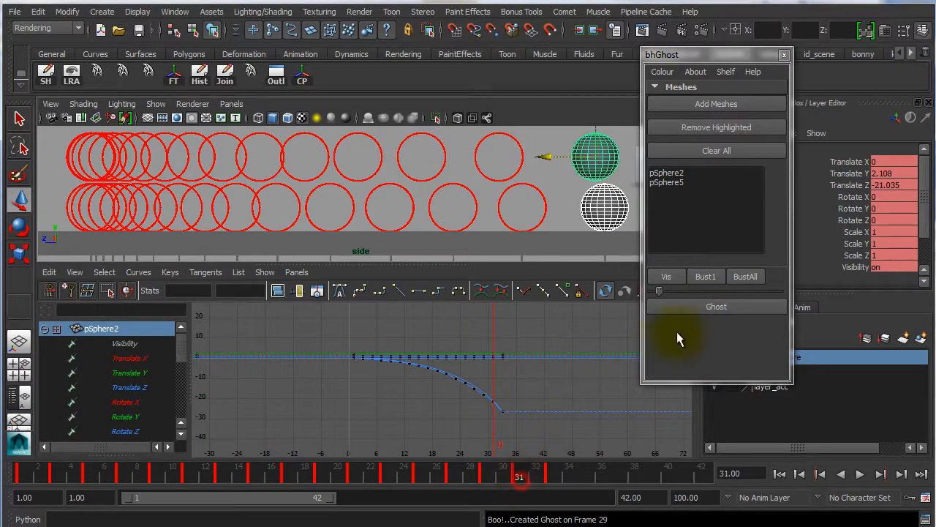
{"action": "left_click", "coordinate": [698, 306]}
Create ghosts of both balls at frame 33, go to frame 35 and move the bhGhost window clear of the side view
{"action": "left_click", "coordinate": [547, 479]}
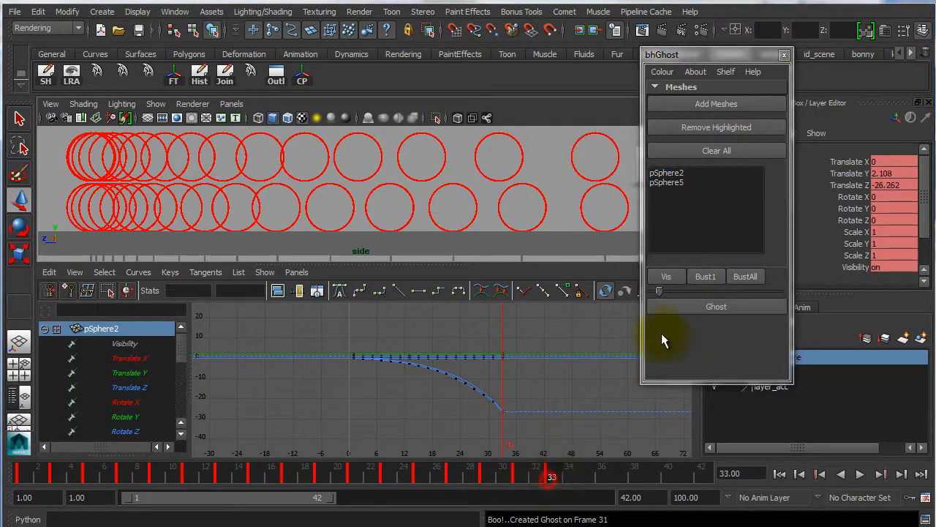
{"action": "left_click", "coordinate": [680, 306]}
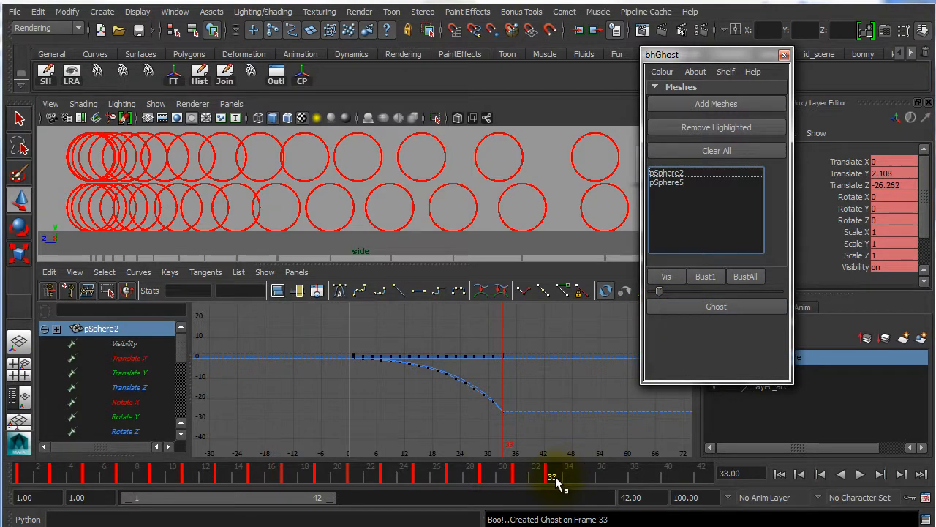
{"action": "left_click", "coordinate": [586, 477]}
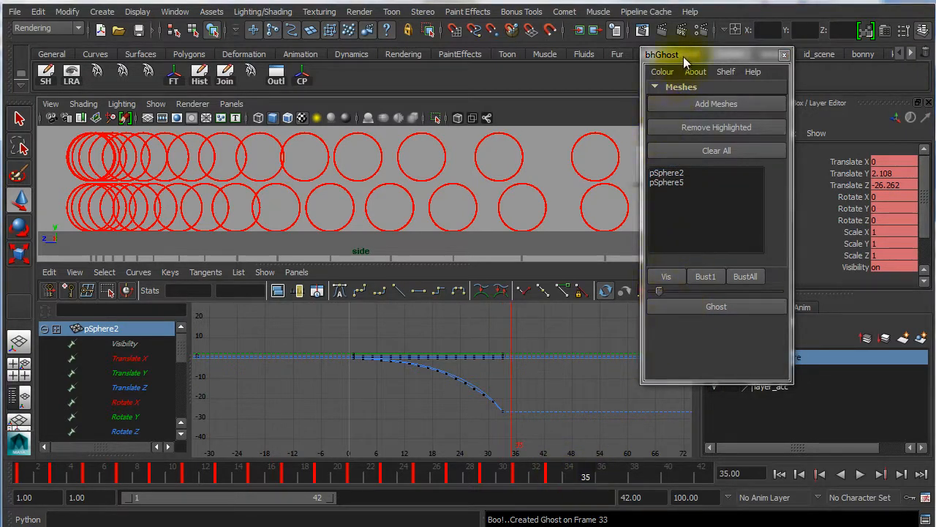
{"action": "left_click_drag", "start_coordinate": [683, 56], "coordinate": [880, 69]}
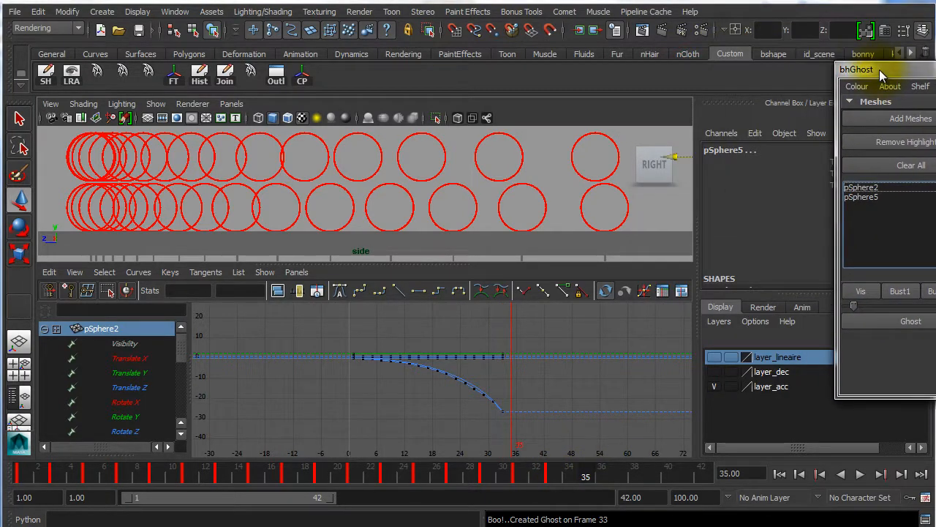